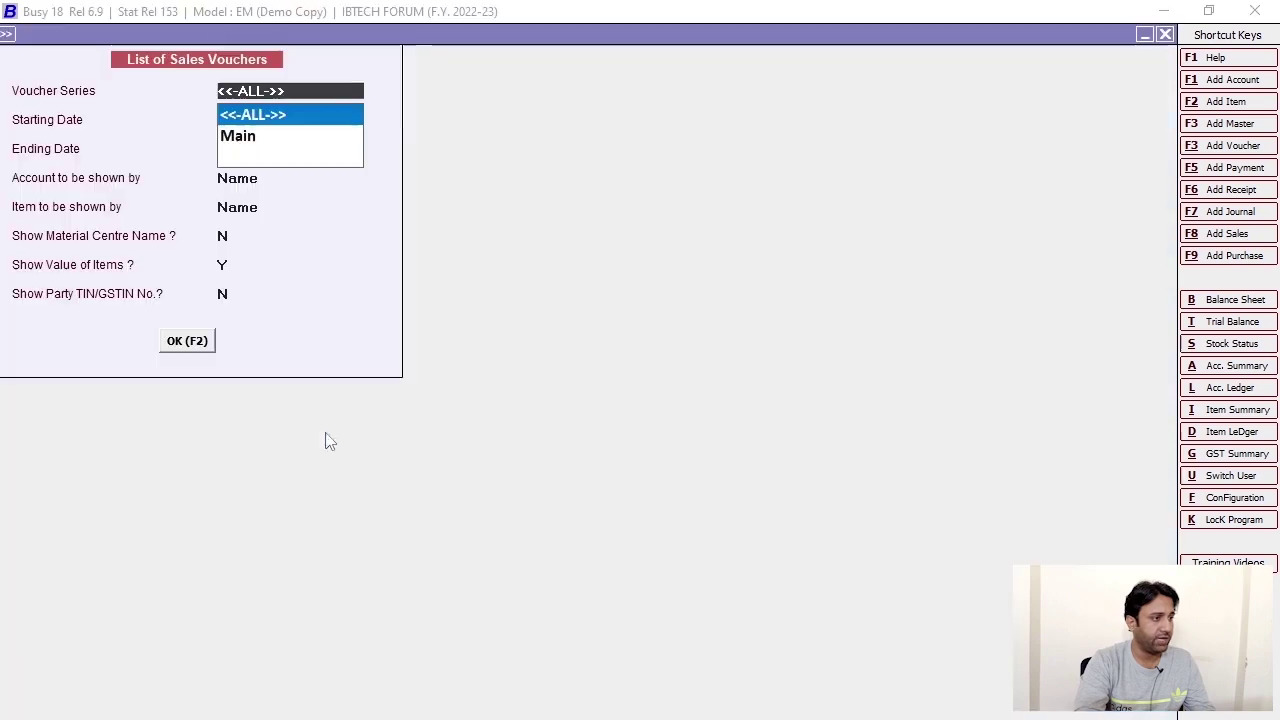
List the sales vouchers of all series, examine the items and party of voucher 4/2022-23, and close it without changes
left_click(186, 339)
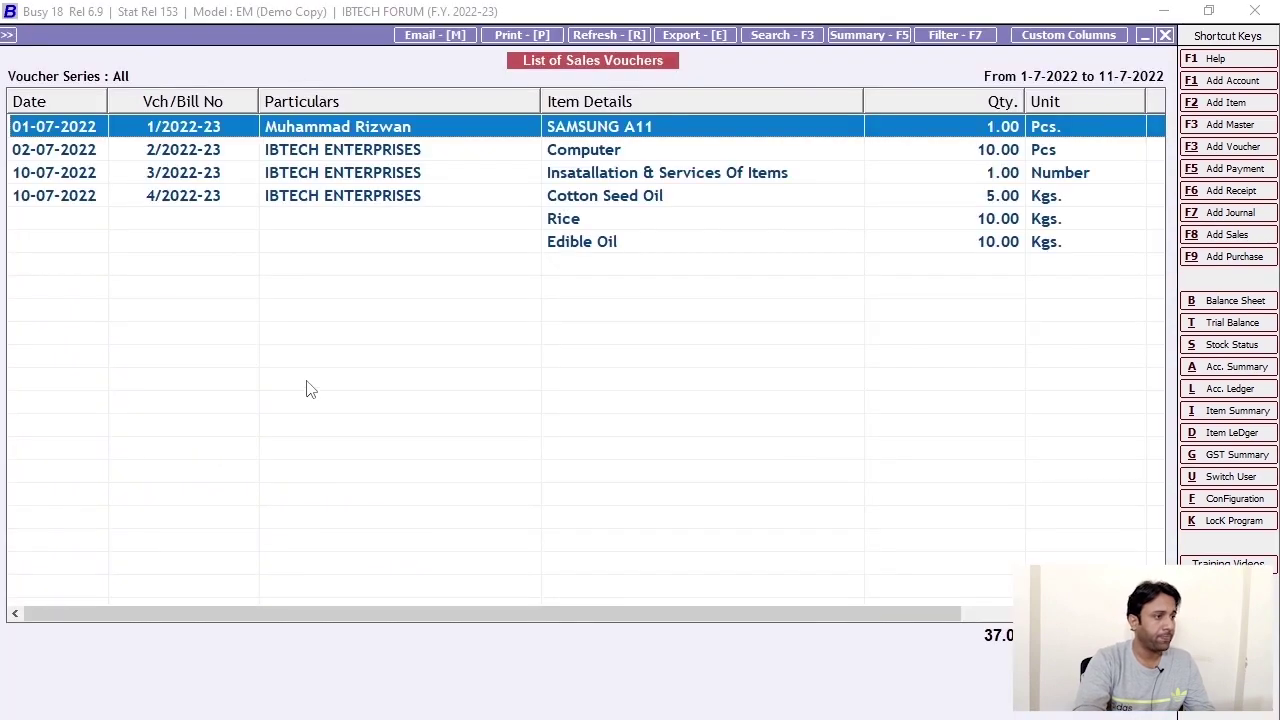
double_click(323, 197)
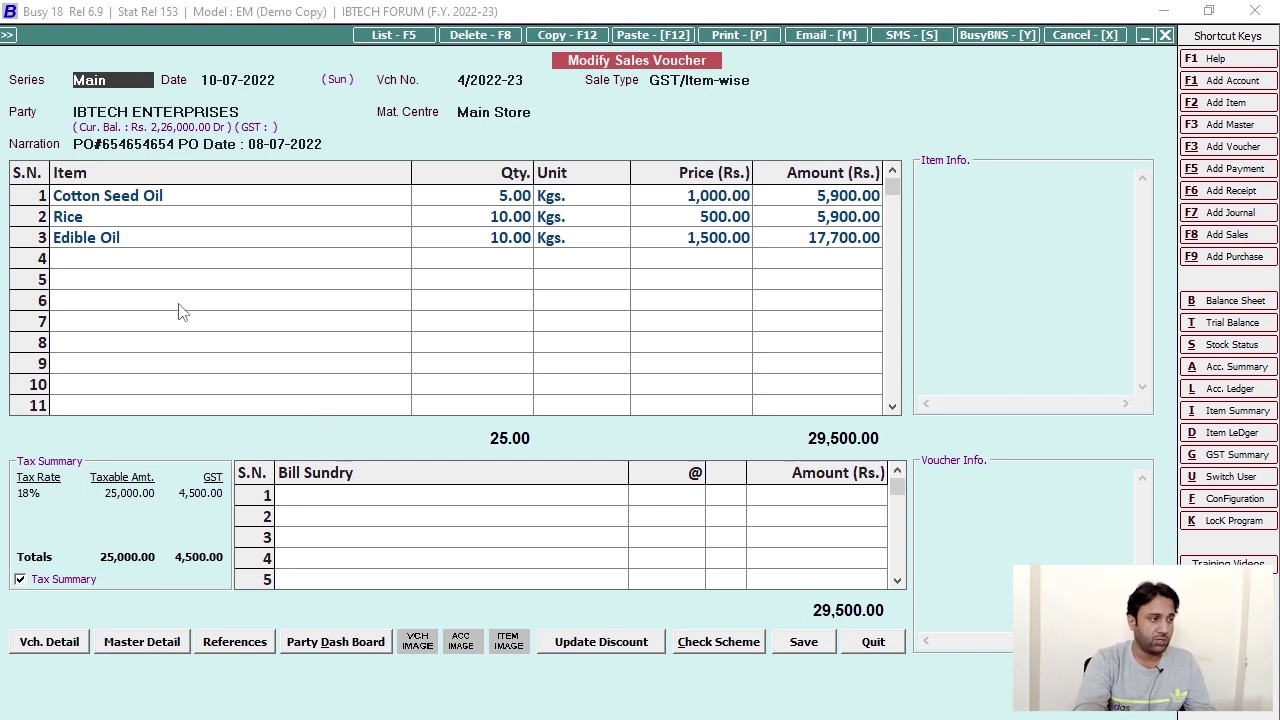
left_click_drag(125, 204, 212, 268)
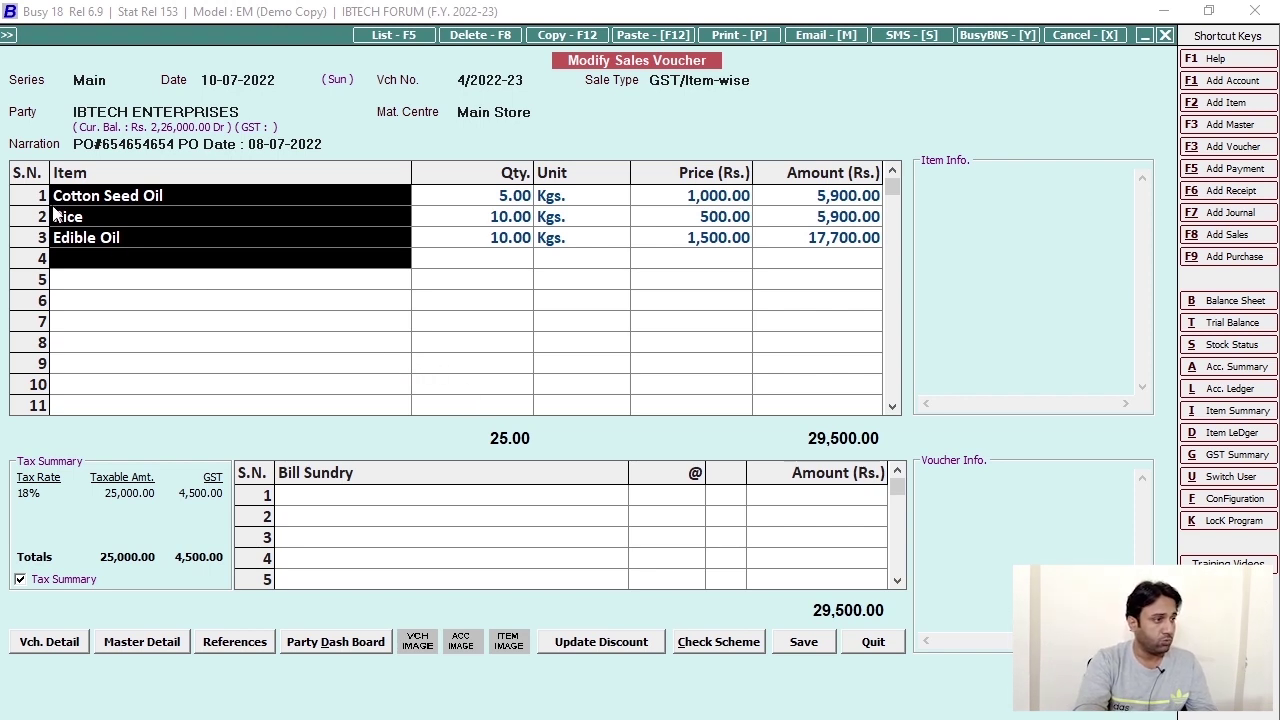
left_click(250, 111)
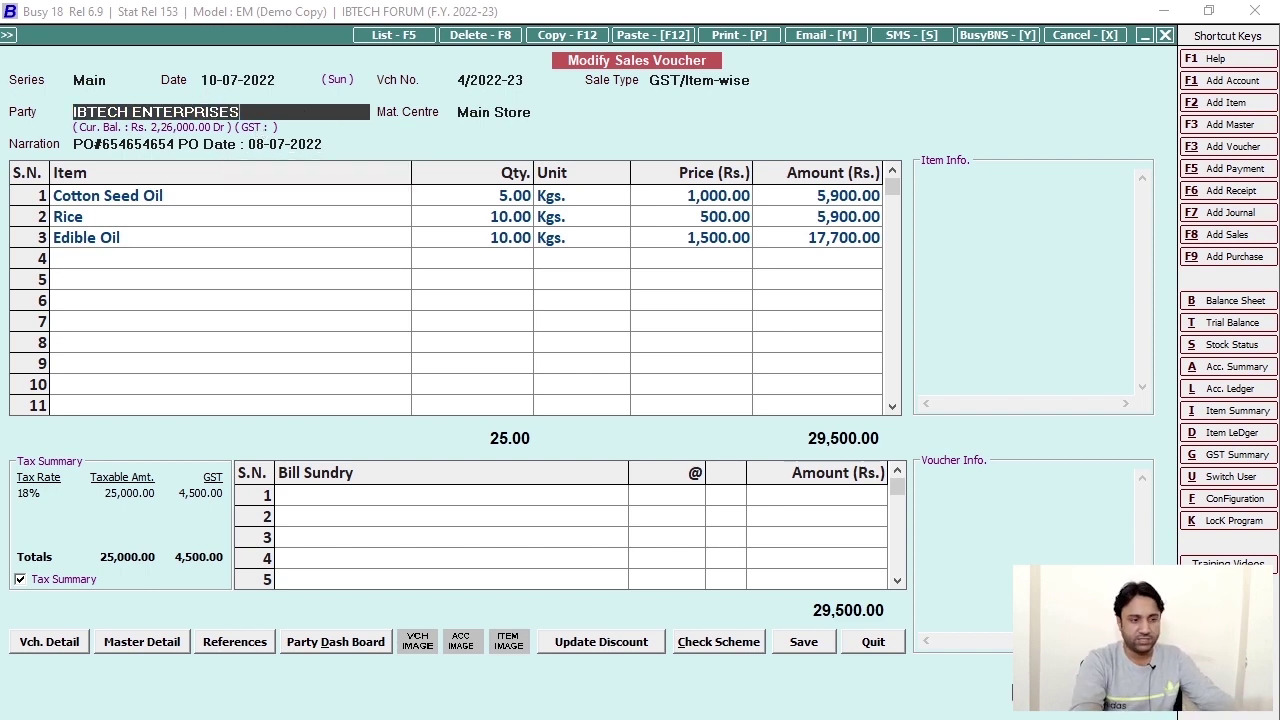
left_click(870, 641)
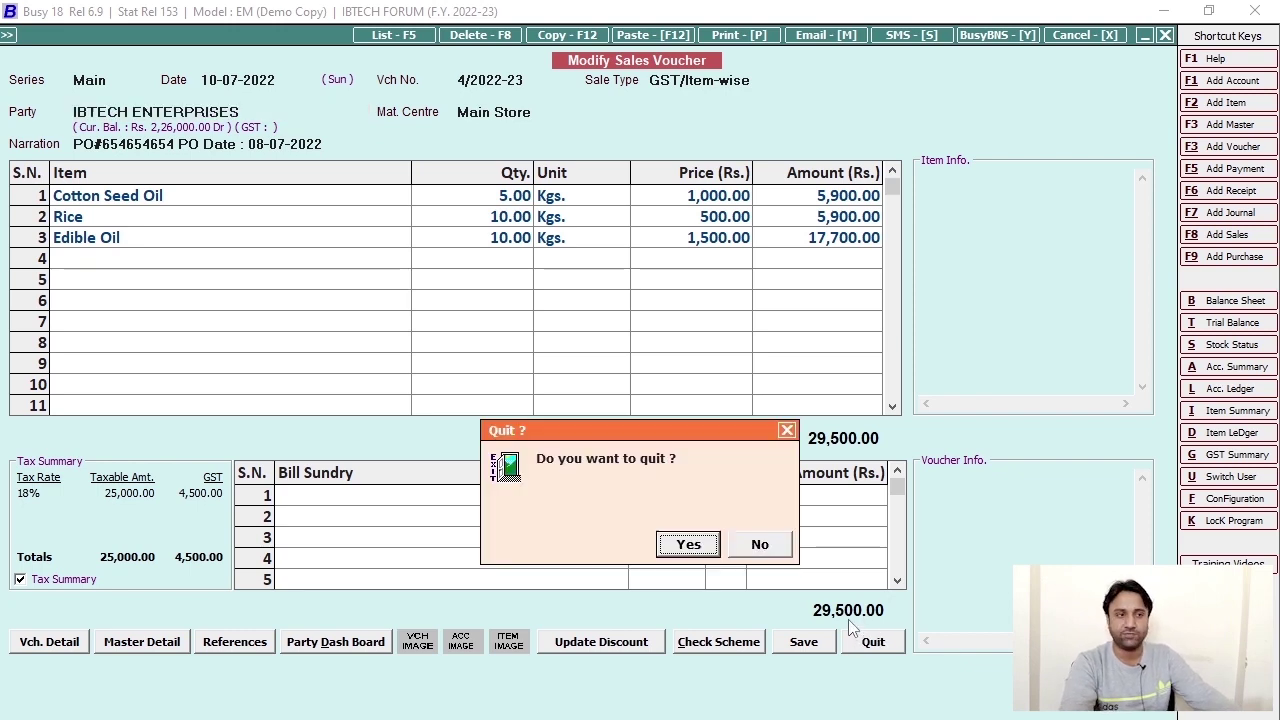
key("Return")
key("Escape")
key("Escape")
key("Escape")
key("Escape")
key("Escape")
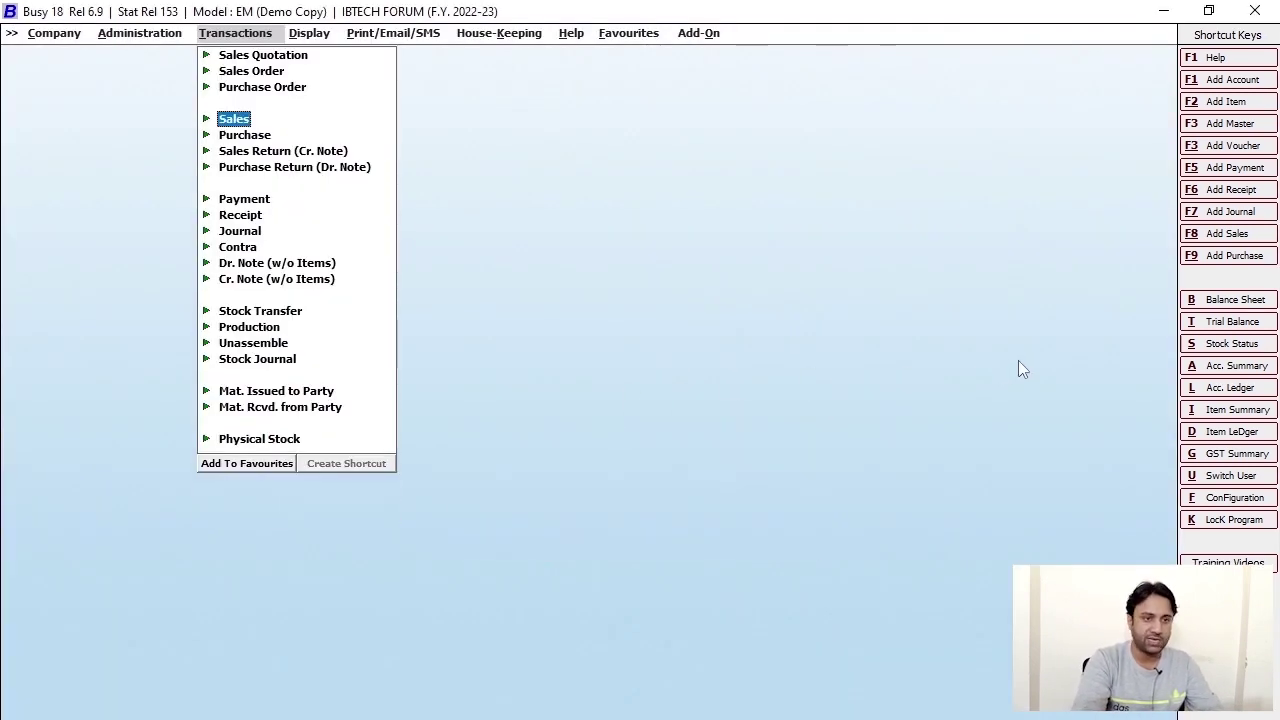
Start a receipt voucher dated 11-07-2022 in the Main series and credit IBTECH ENTERPRISES with 29,500 on account
left_click(1232, 191)
key("Return")
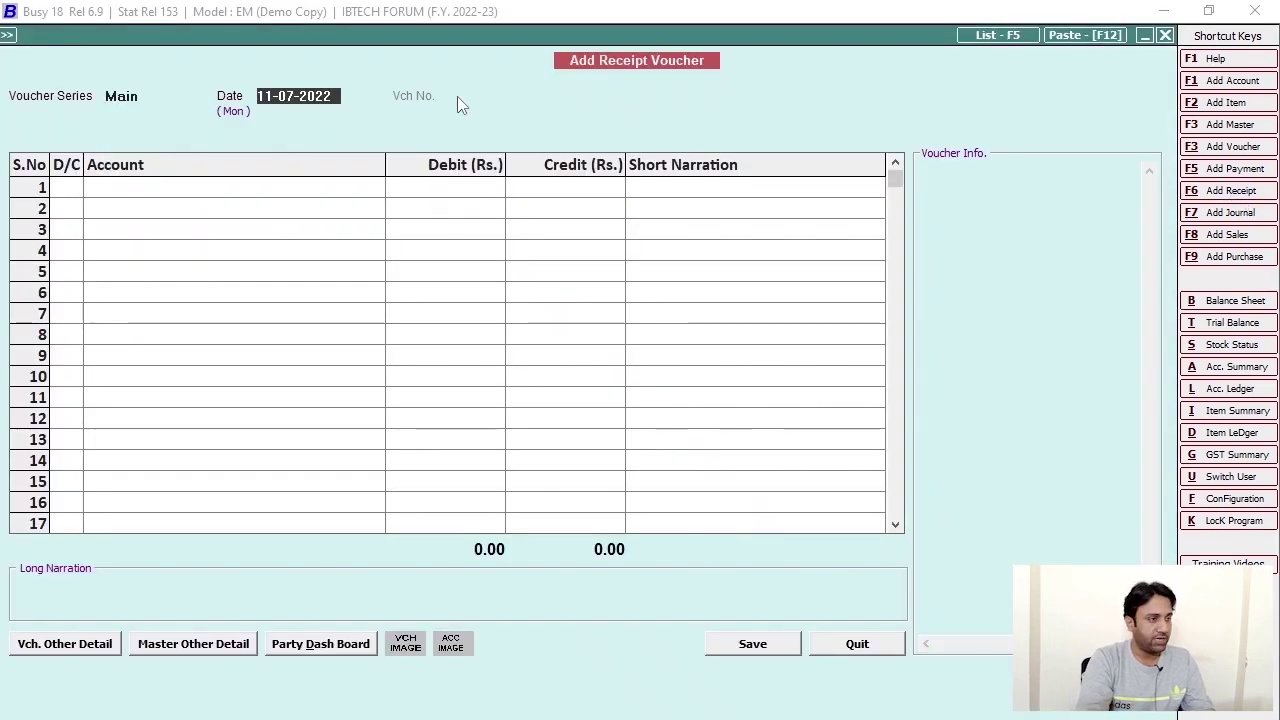
key("Return")
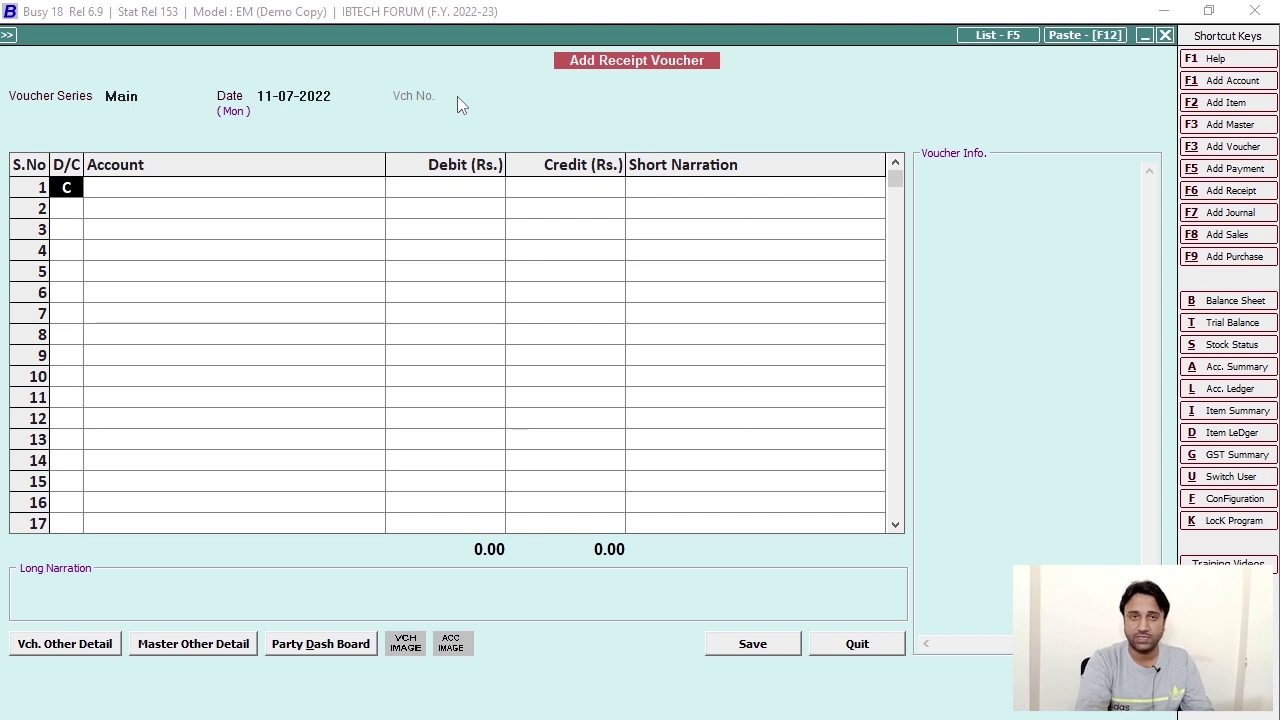
key("Return")
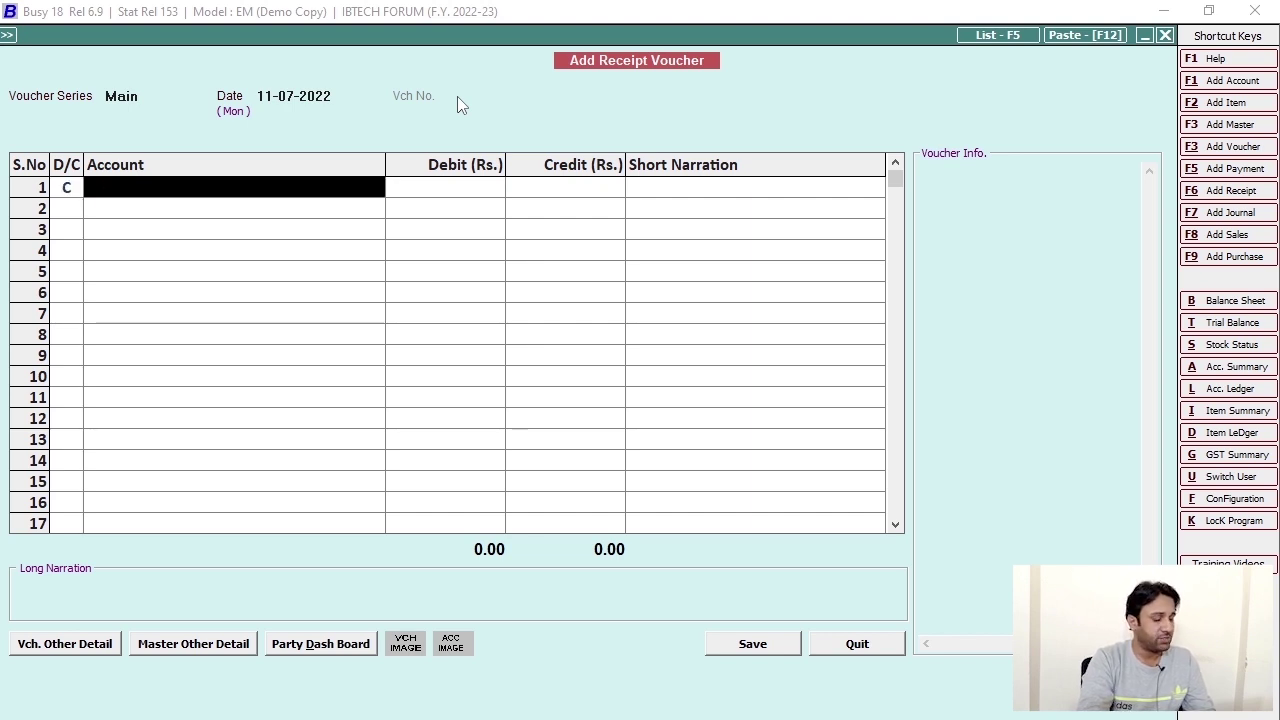
type("ibte")
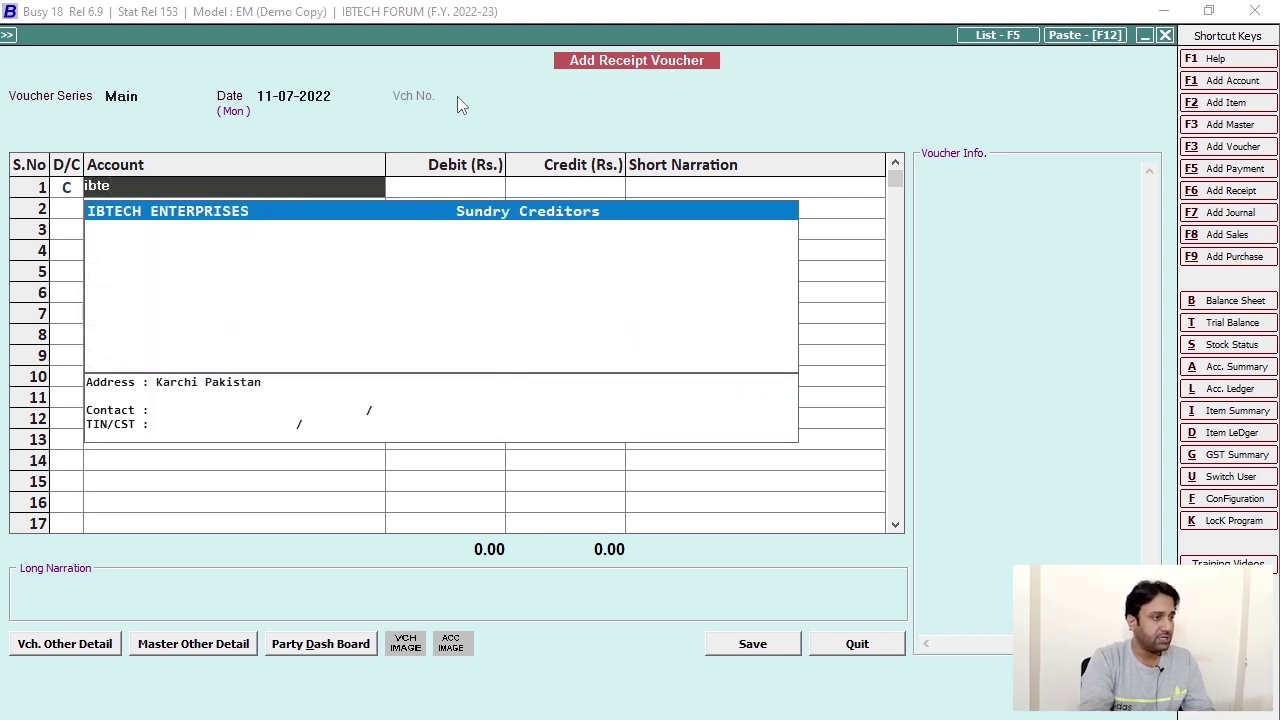
key("Return")
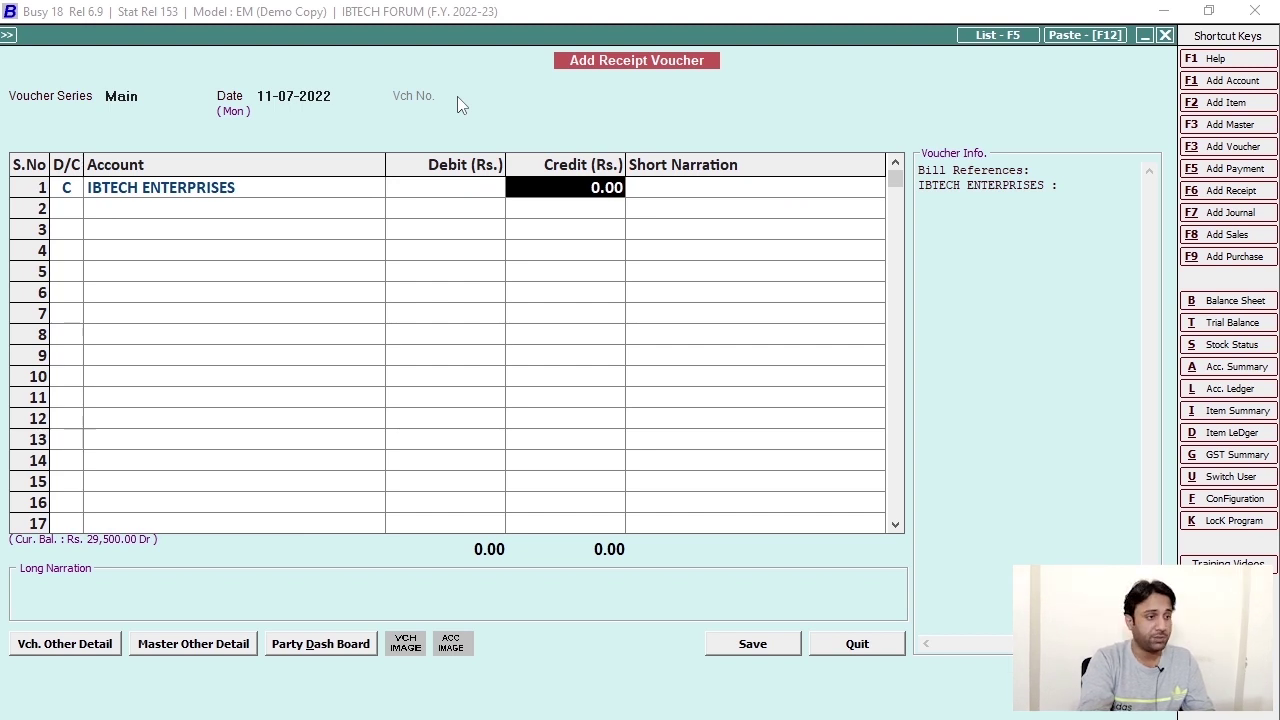
type("29500")
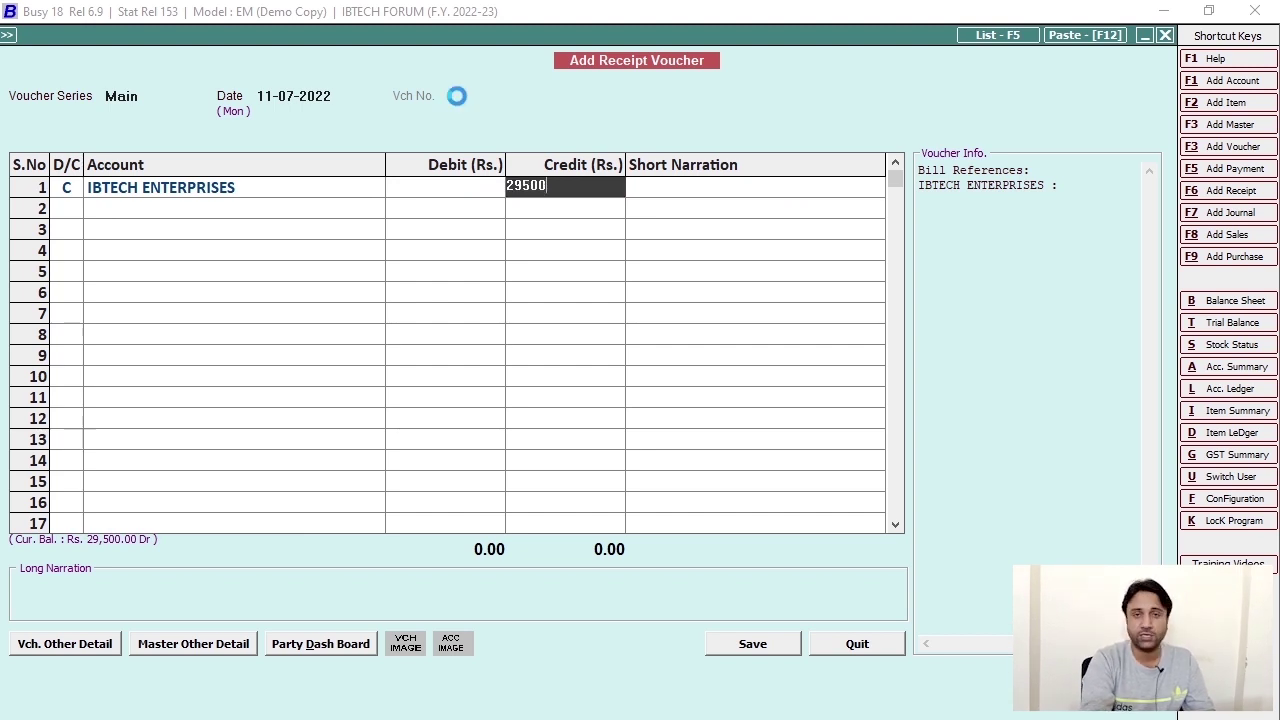
key("Return")
key("Escape")
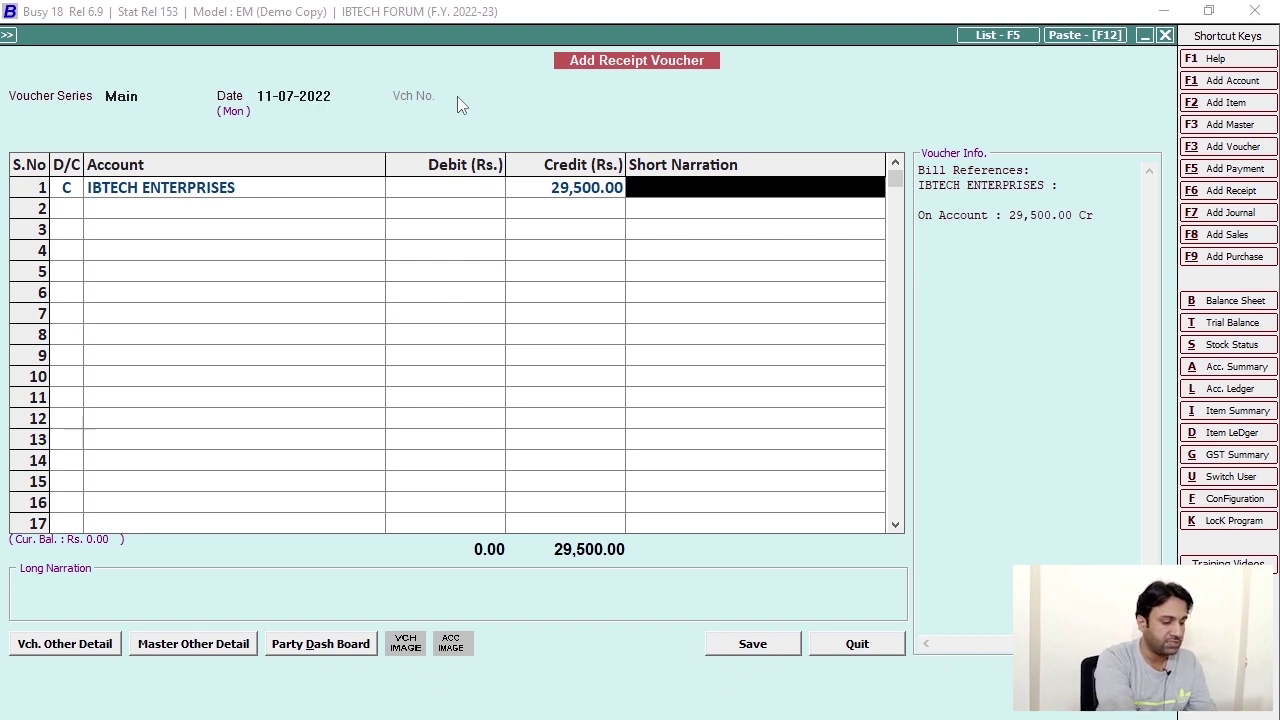
Enter the short narration "Received against supp" for the IBTECH ENTERPRISES line and continue to a debit line
type("Rec")
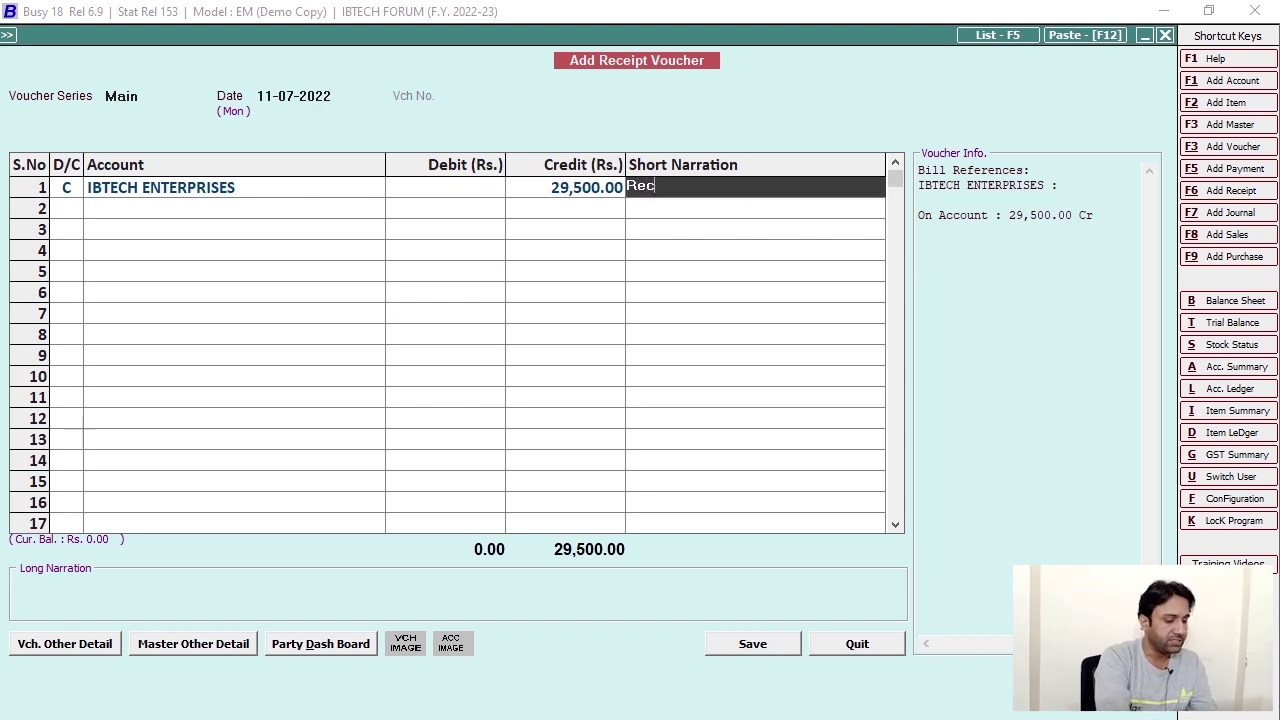
type("eived a")
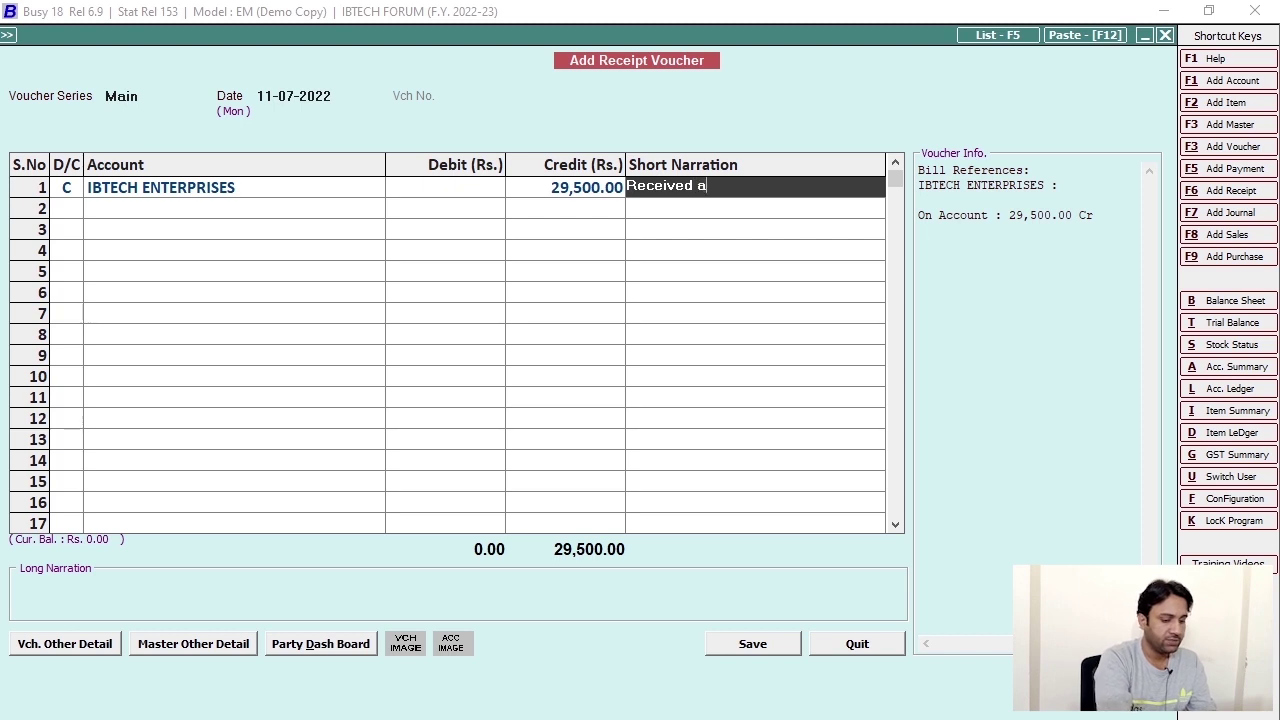
type("gainst")
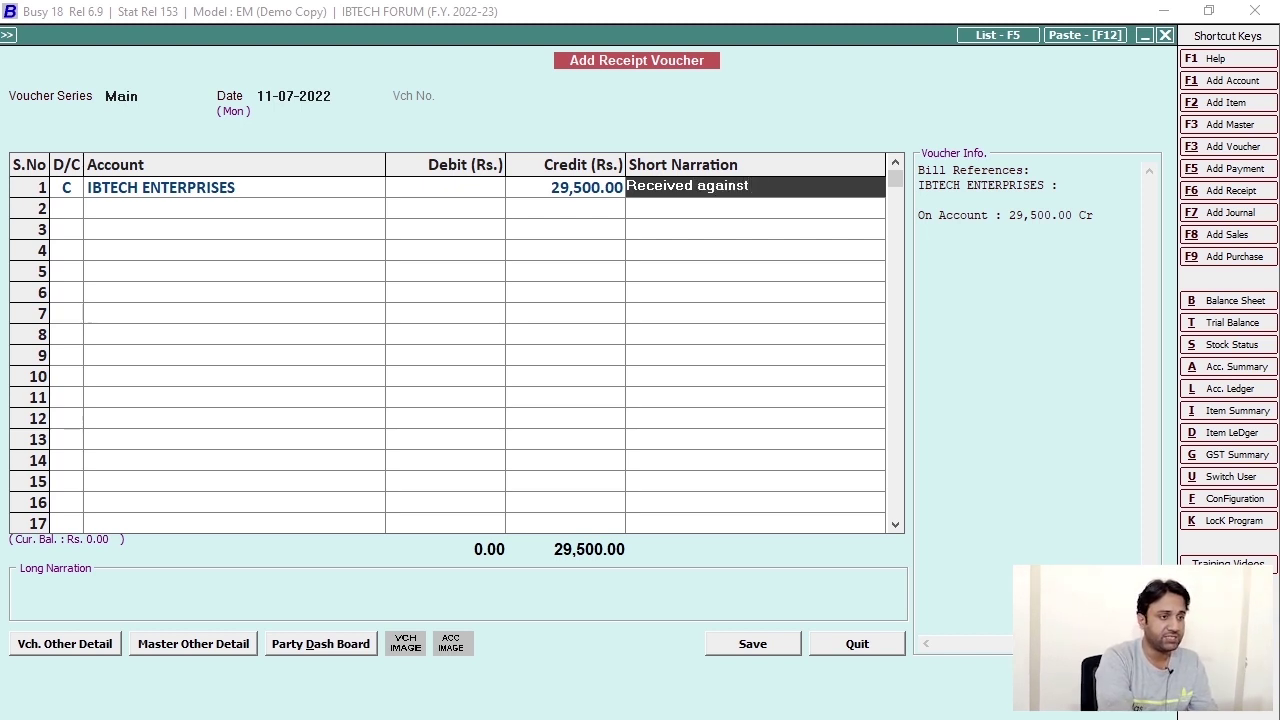
type(" supp")
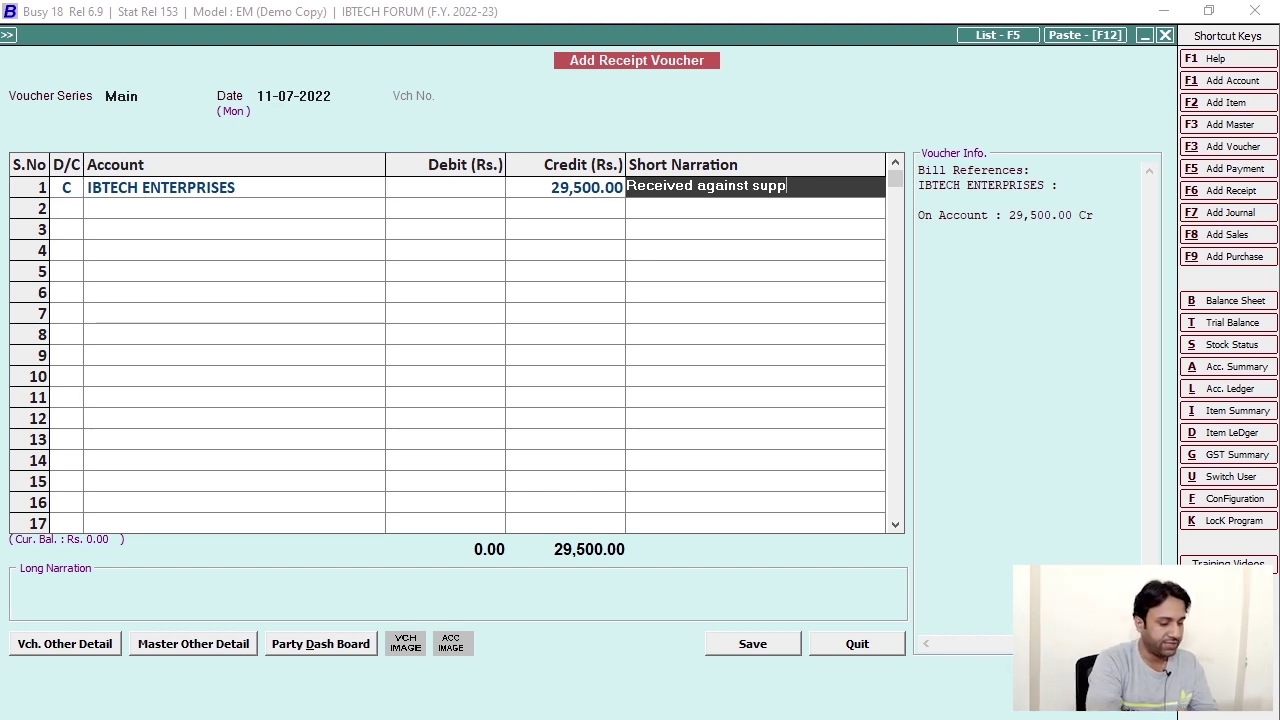
type("l")
key("BackSpace")
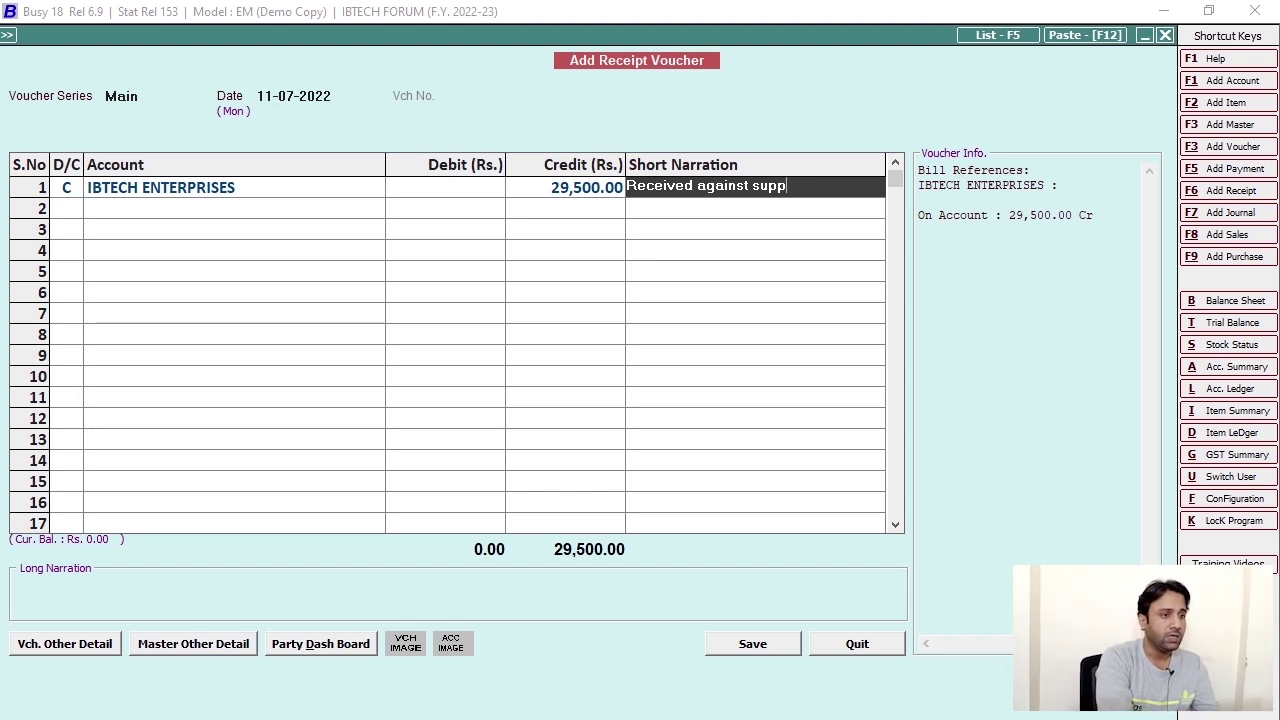
key("Return")
key("Return")
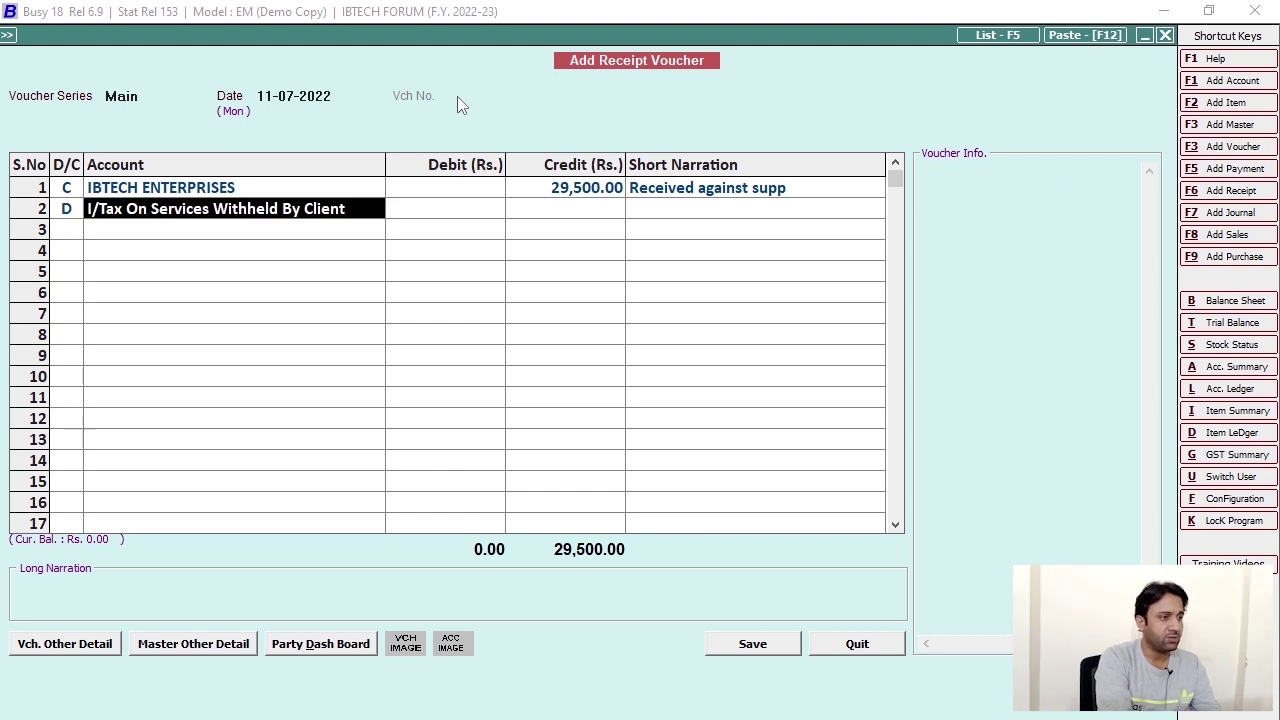
Clear the prefilled account on the debit line and create a new account master named "I/Tax Witholding By Client"
key("BackSpace")
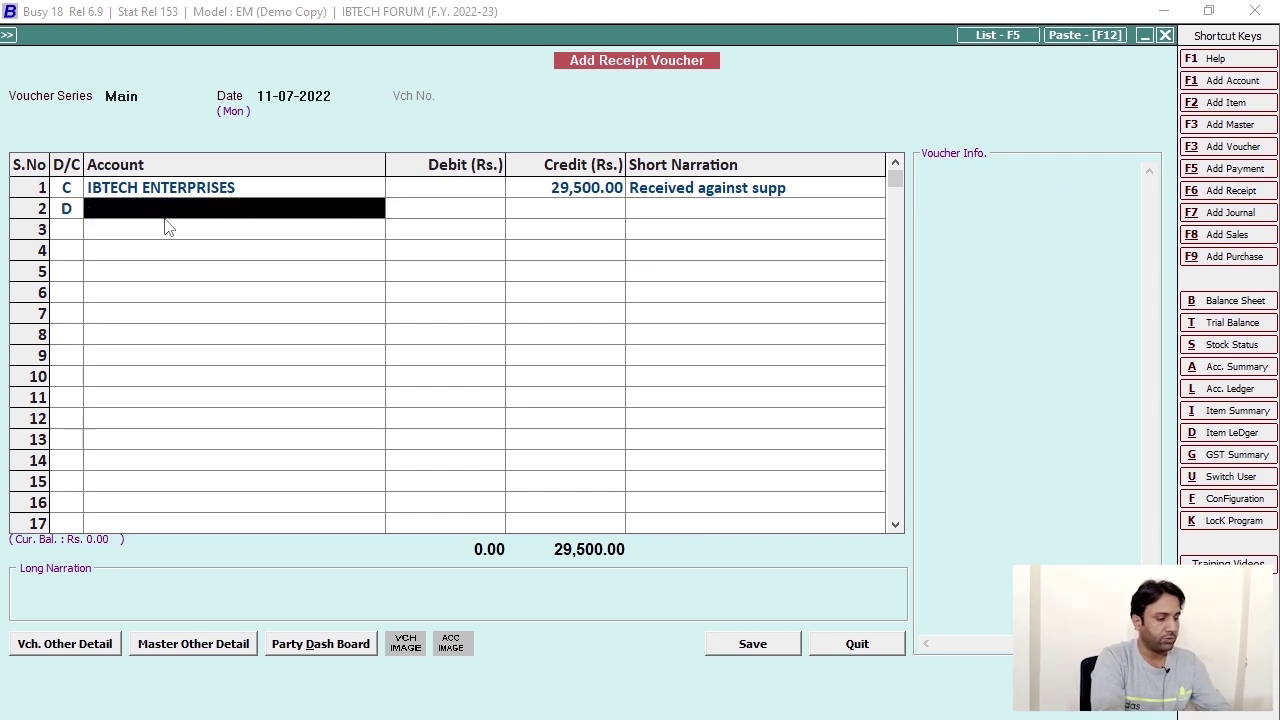
left_click(166, 222)
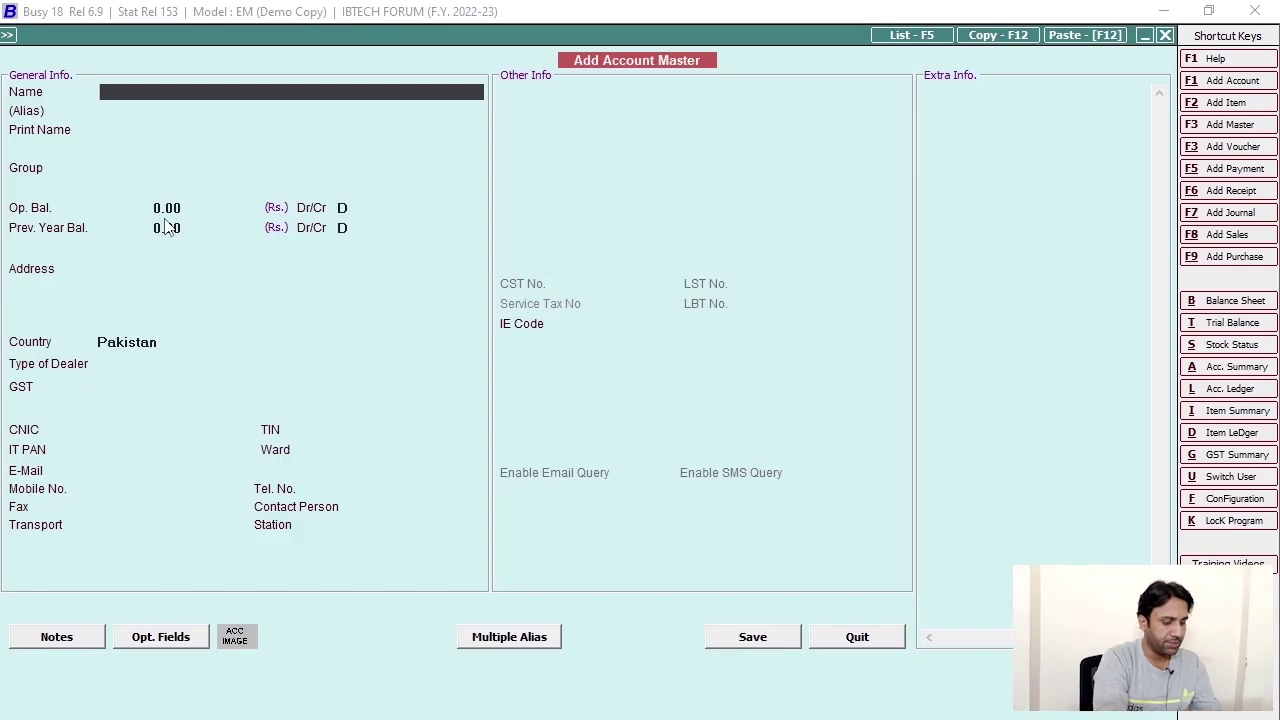
type("I/")
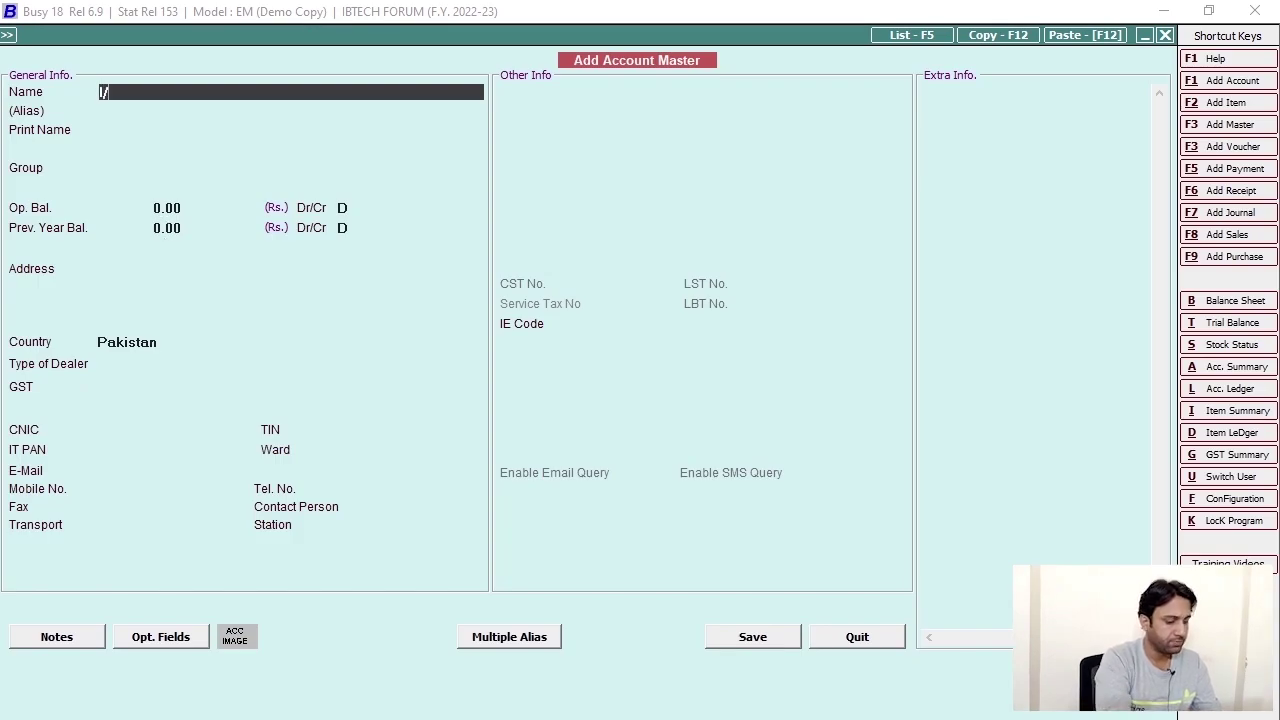
type("Tax")
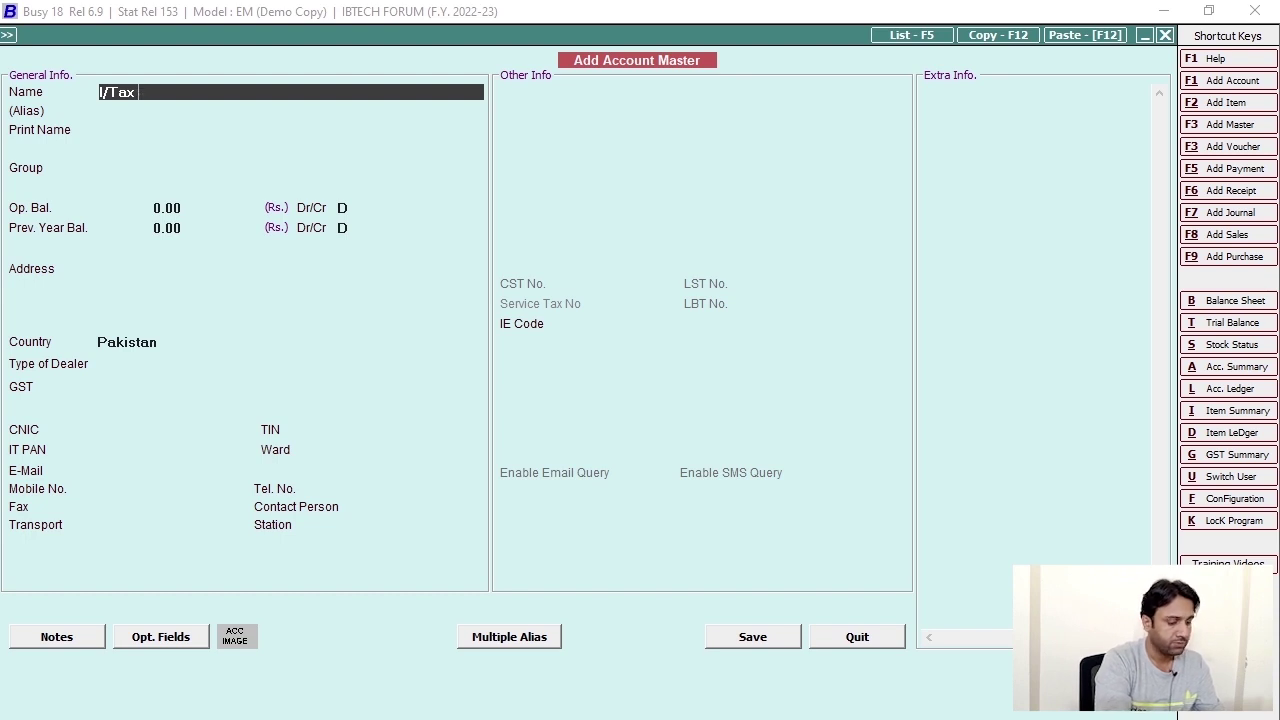
type(" Wit")
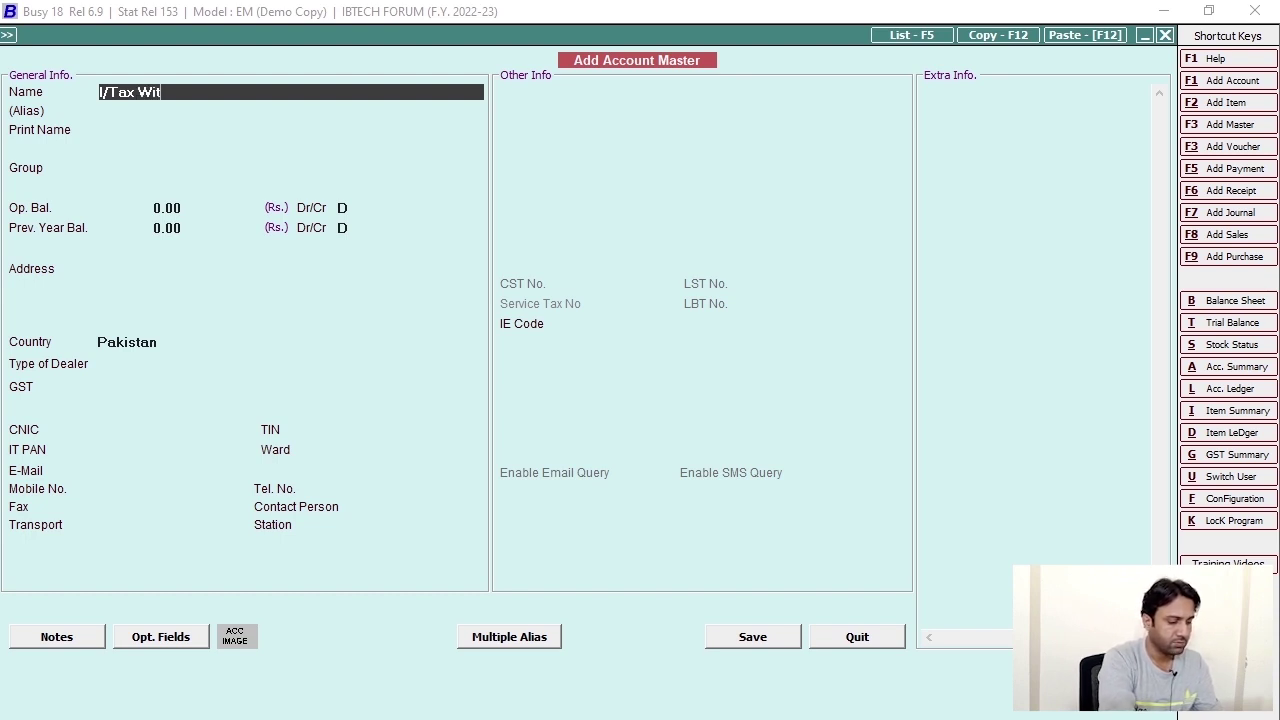
type("hol")
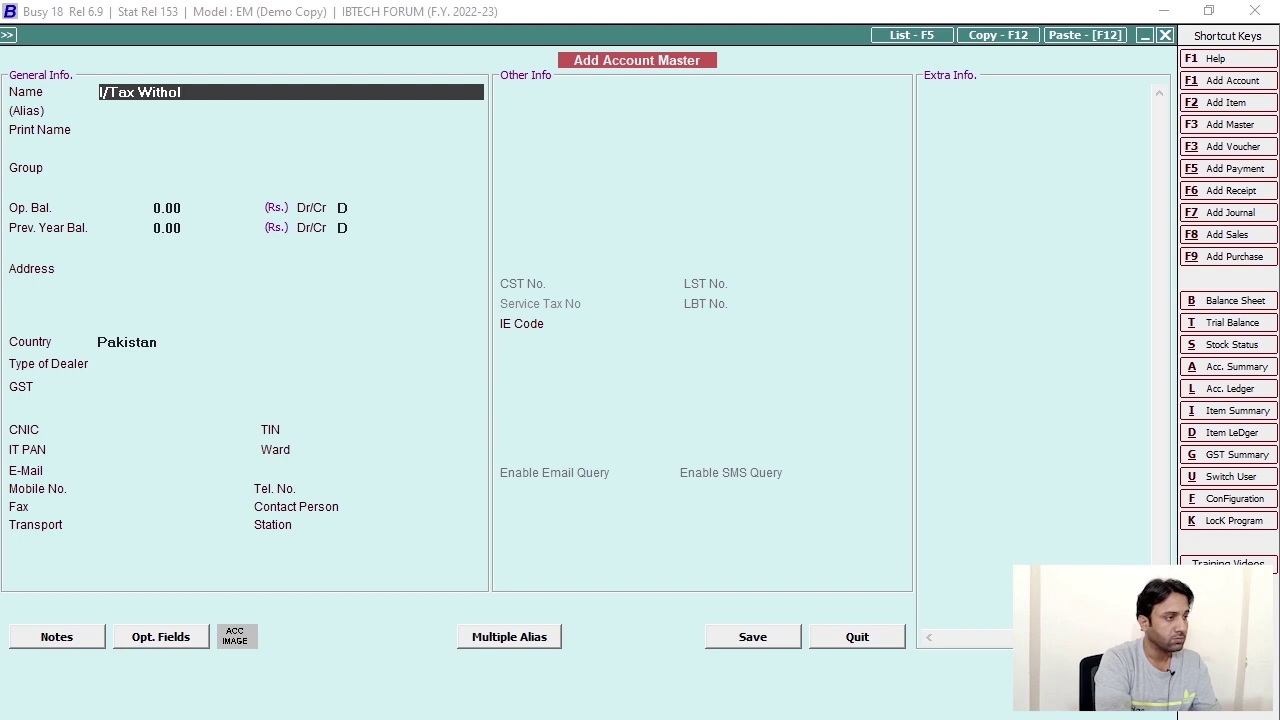
type("ding")
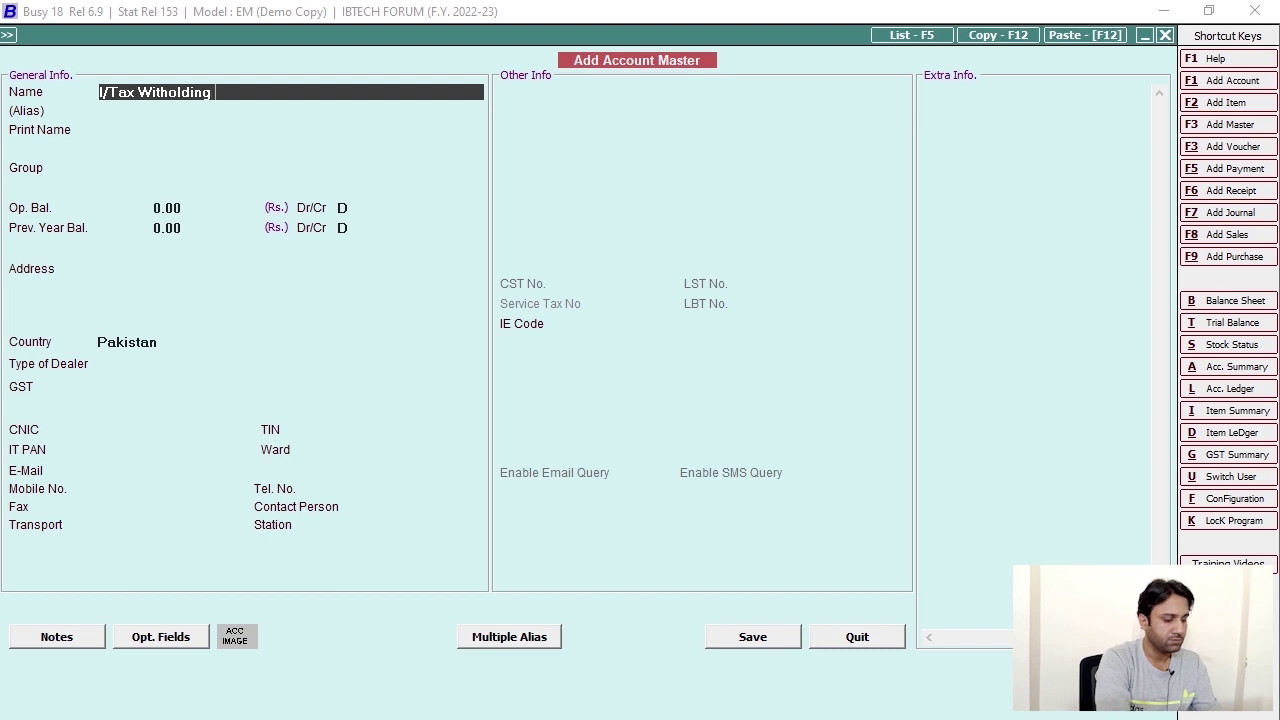
type(" By Client")
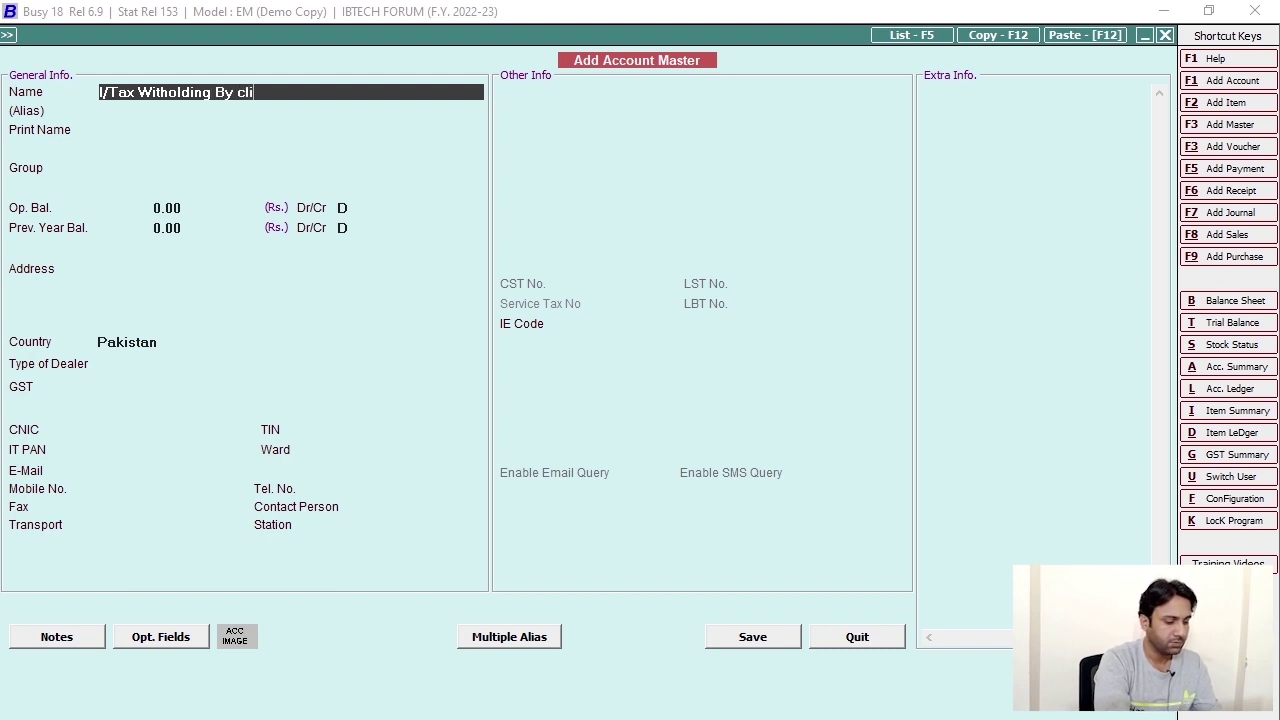
key("Return")
key("Return")
key("Return")
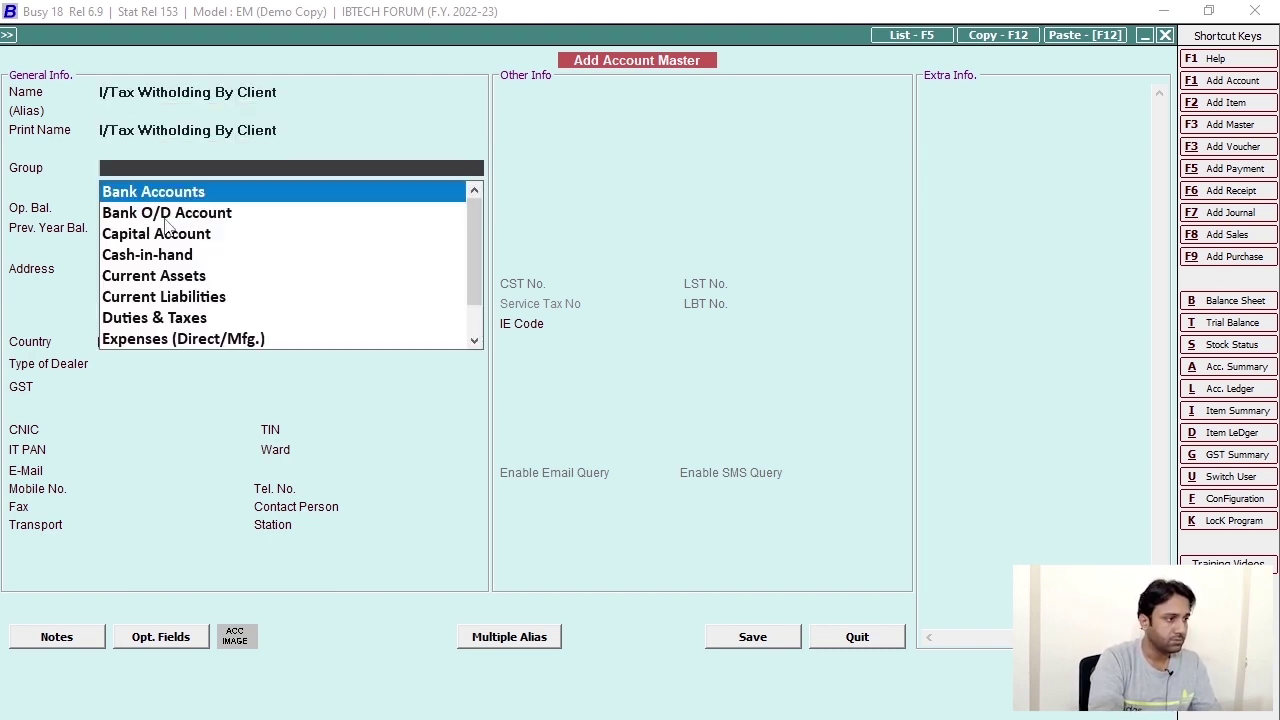
Assign the new account to the Duties & Taxes group and save it for use on the debit line
type("ta")
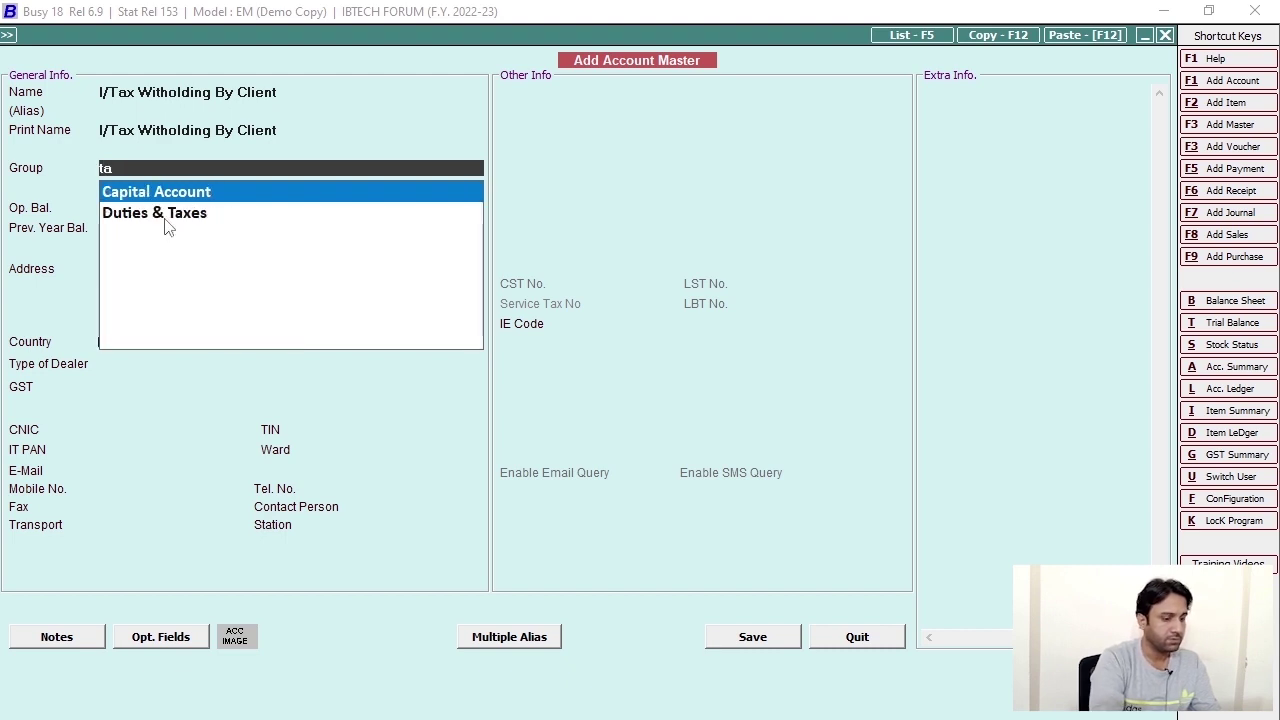
type("x")
key("Return")
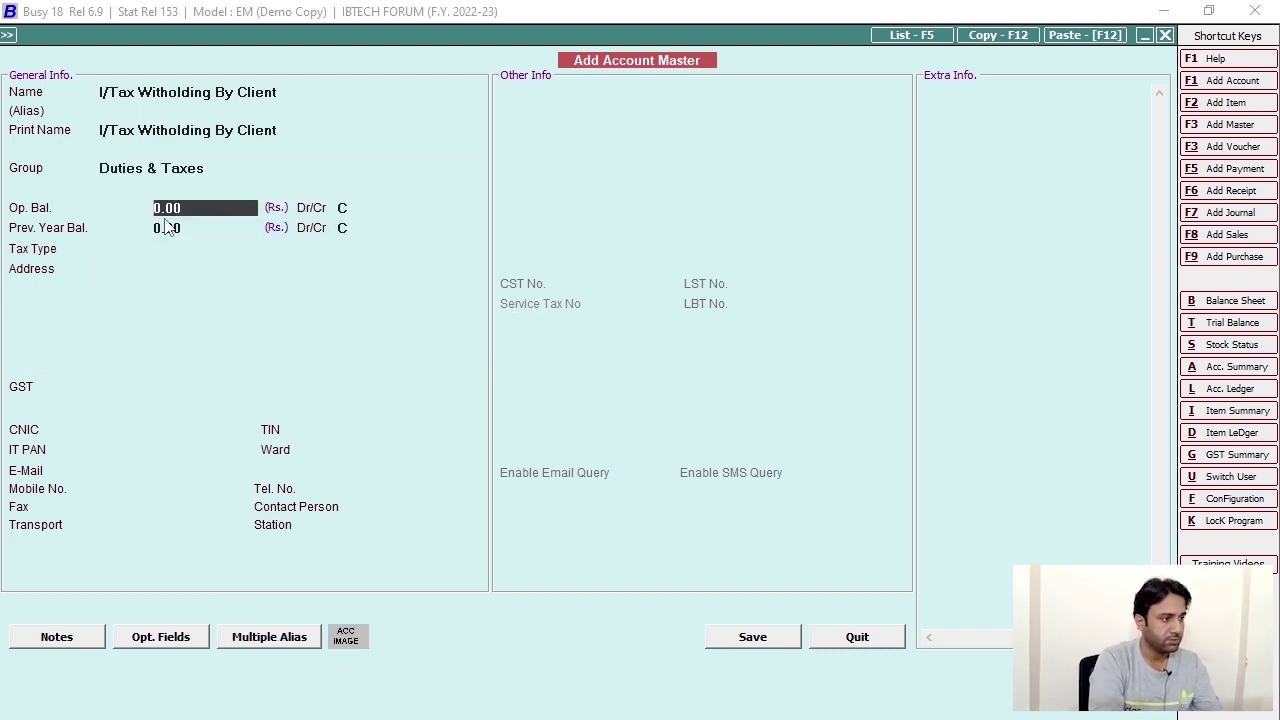
key("F2")
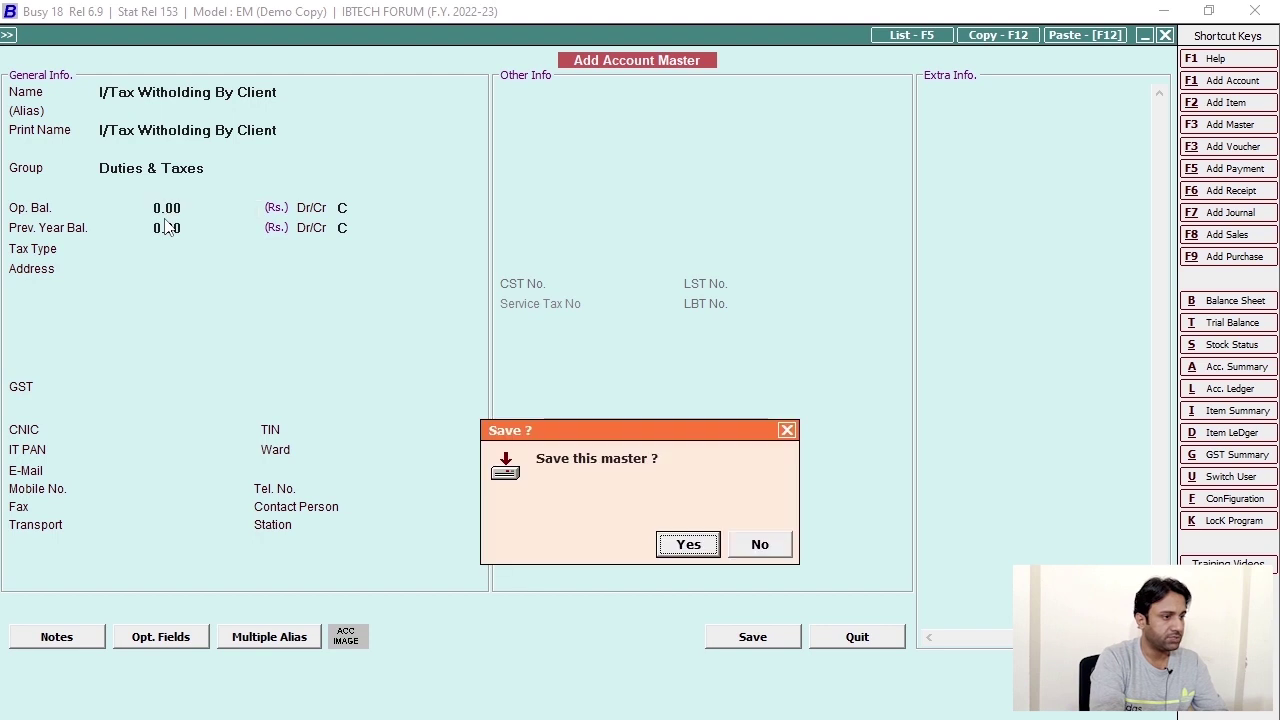
key("Return")
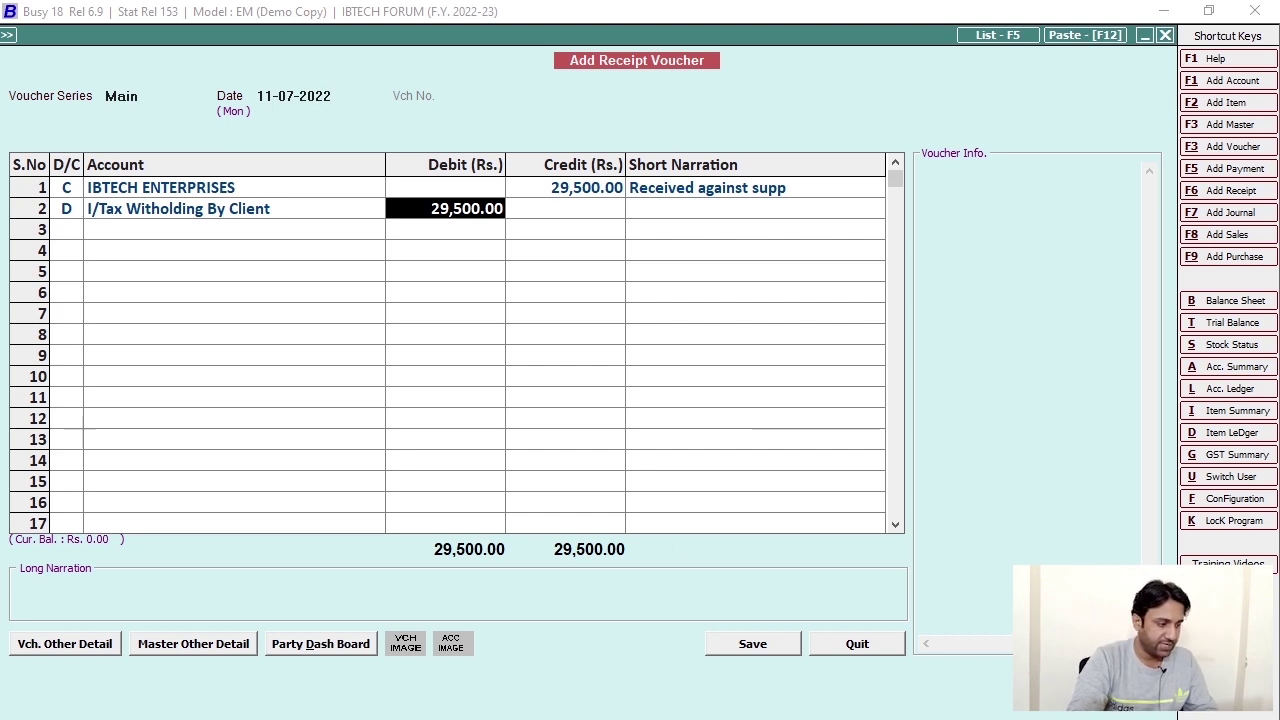
Switch to the Windows Calculator and place it clear of the voucher's amount columns
key("super")
type("ca")
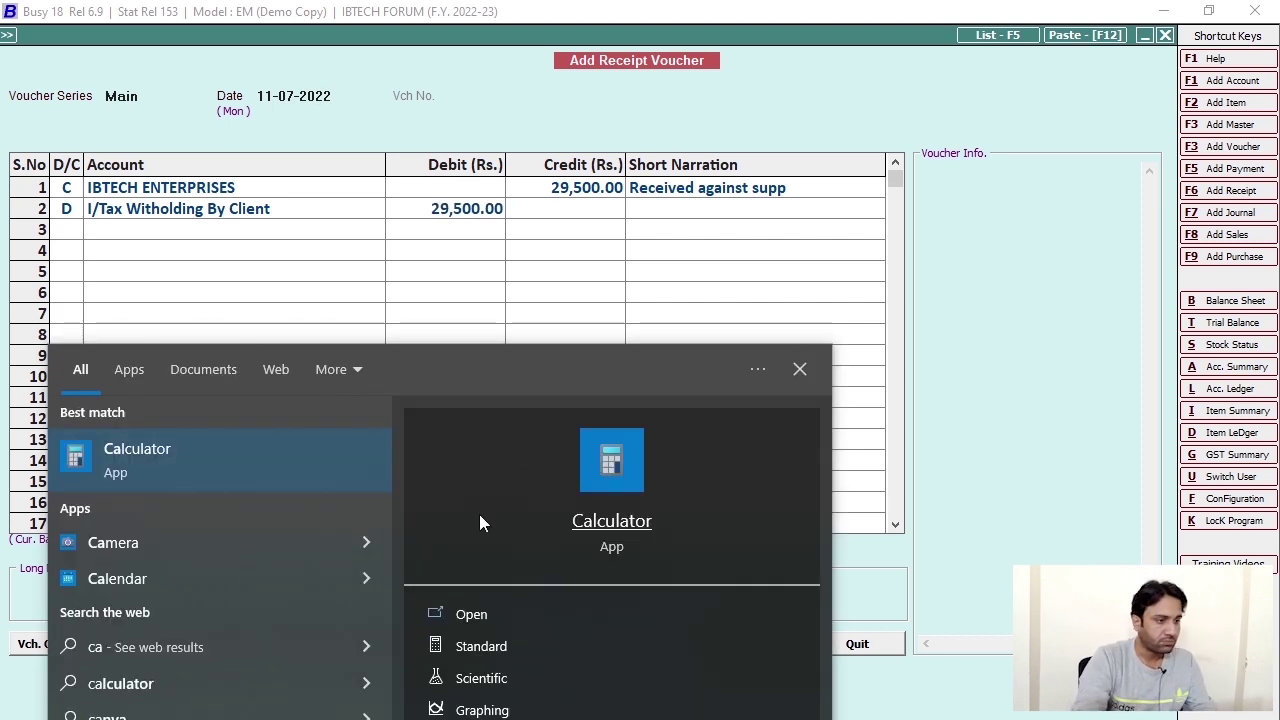
left_click(607, 522)
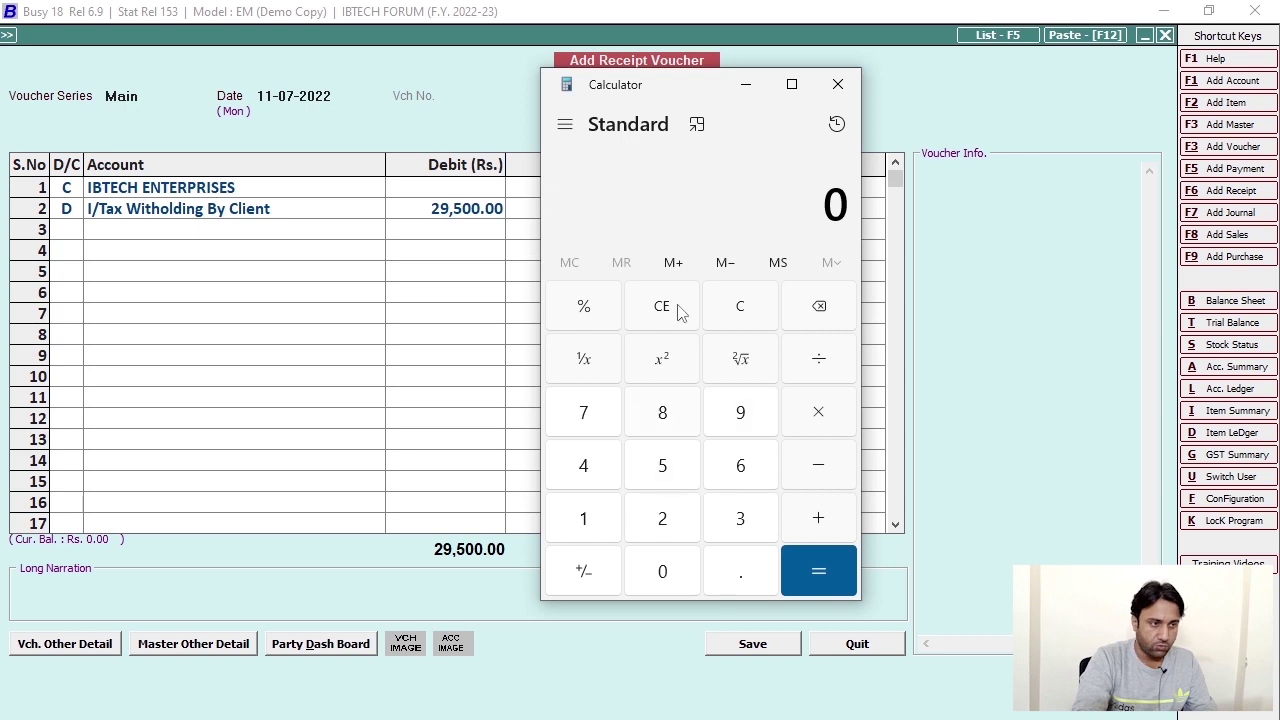
left_click_drag(677, 100, 1017, 87)
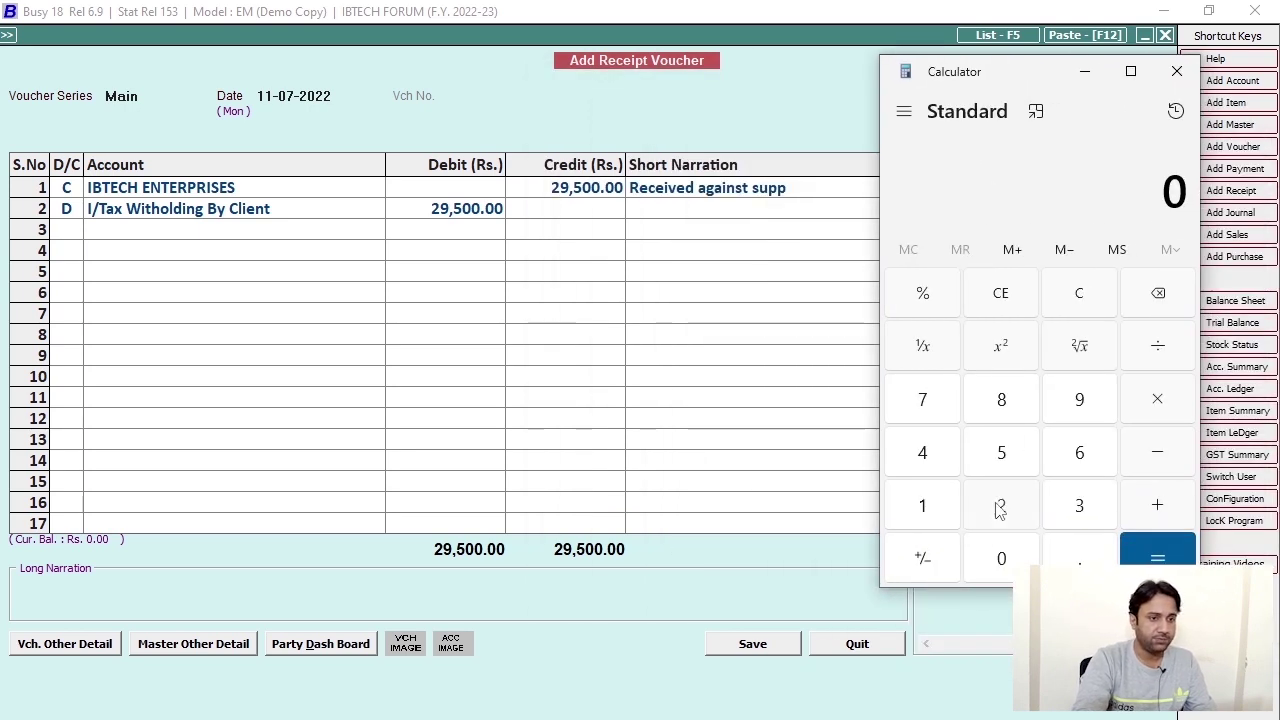
Calculate the 1.5% tax on the receipt as 29500 × 1.5 ÷ 100
left_click(1001, 506)
left_click(1079, 400)
left_click(1001, 453)
left_click(1001, 558)
left_click(1001, 558)
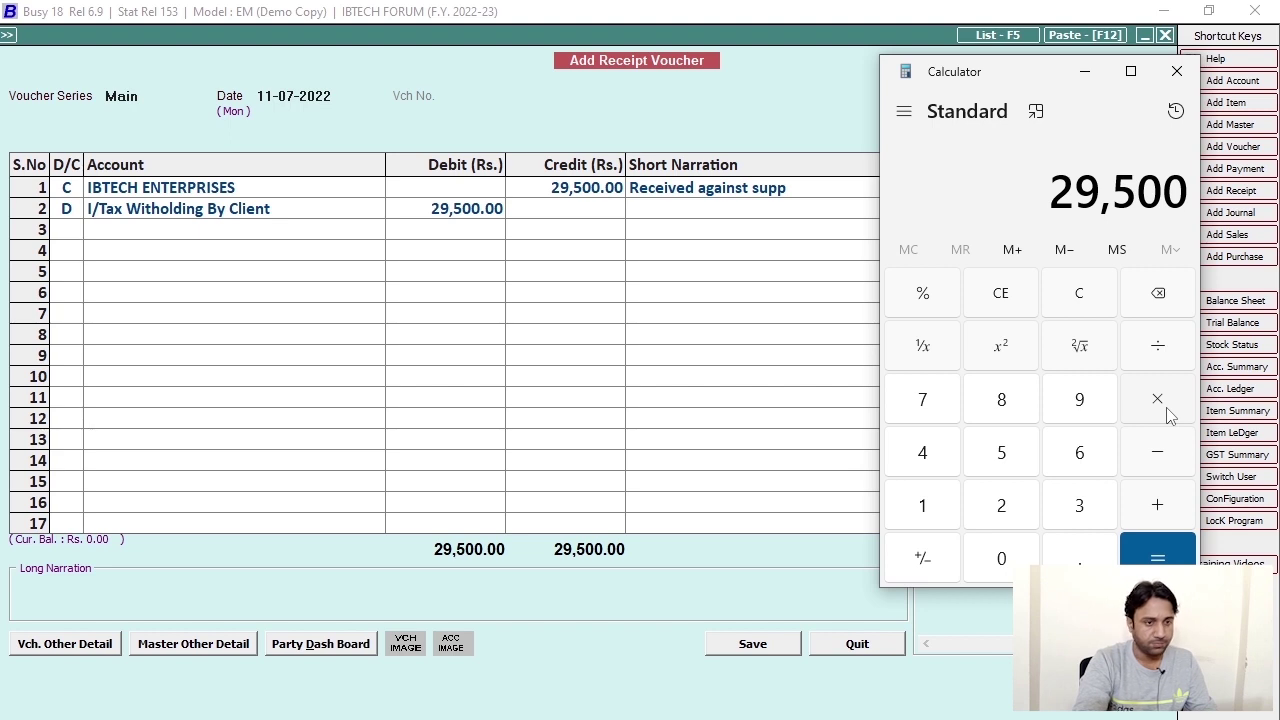
left_click(1168, 415)
left_click(934, 514)
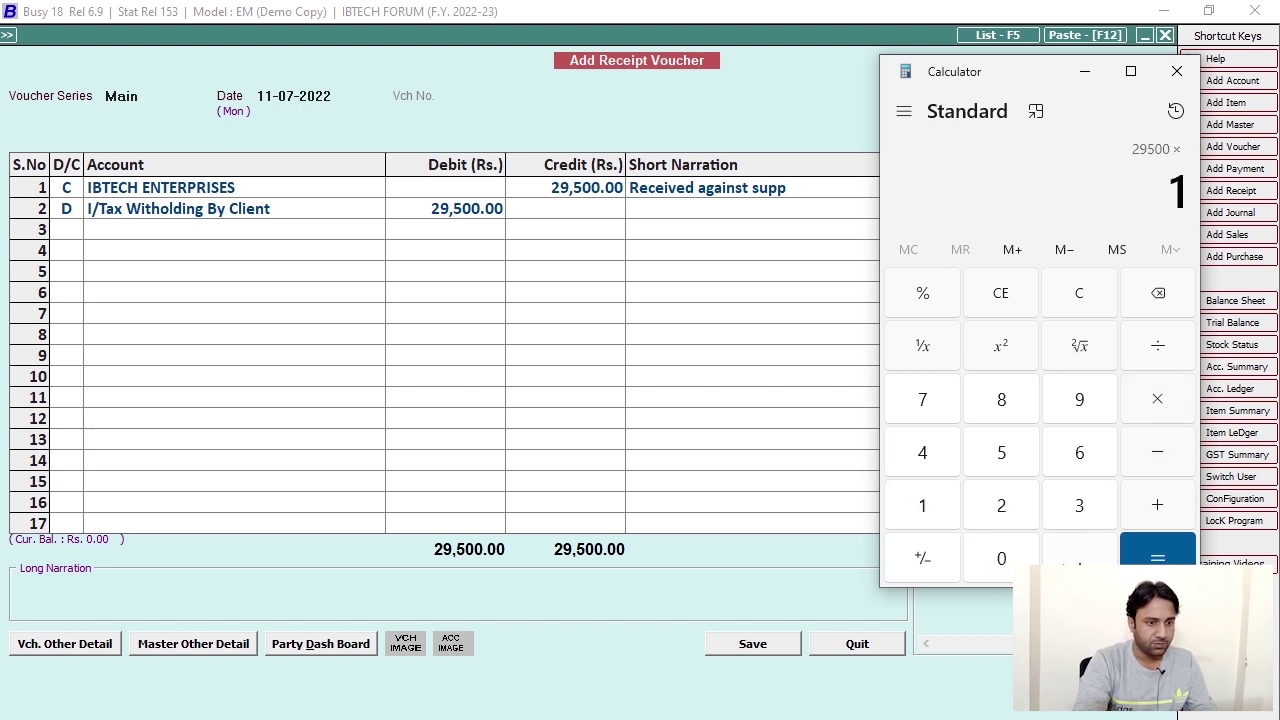
left_click(1079, 558)
left_click(1014, 451)
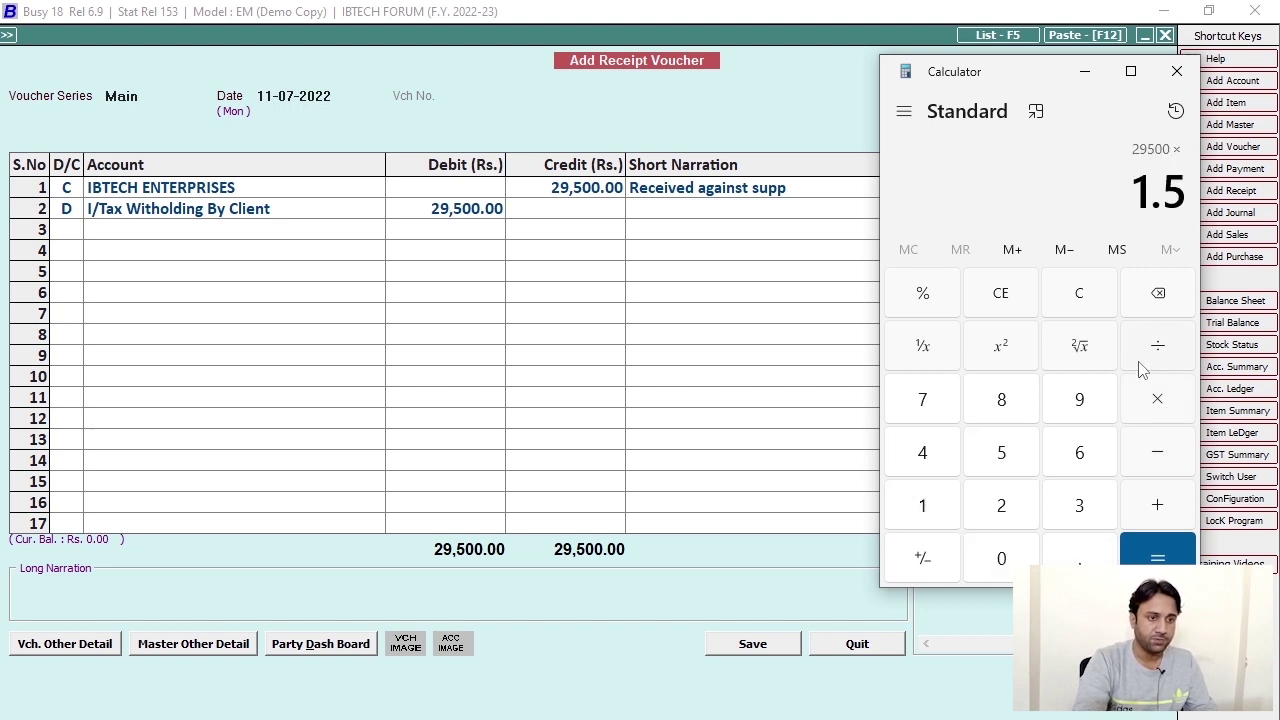
left_click(1160, 348)
left_click(932, 510)
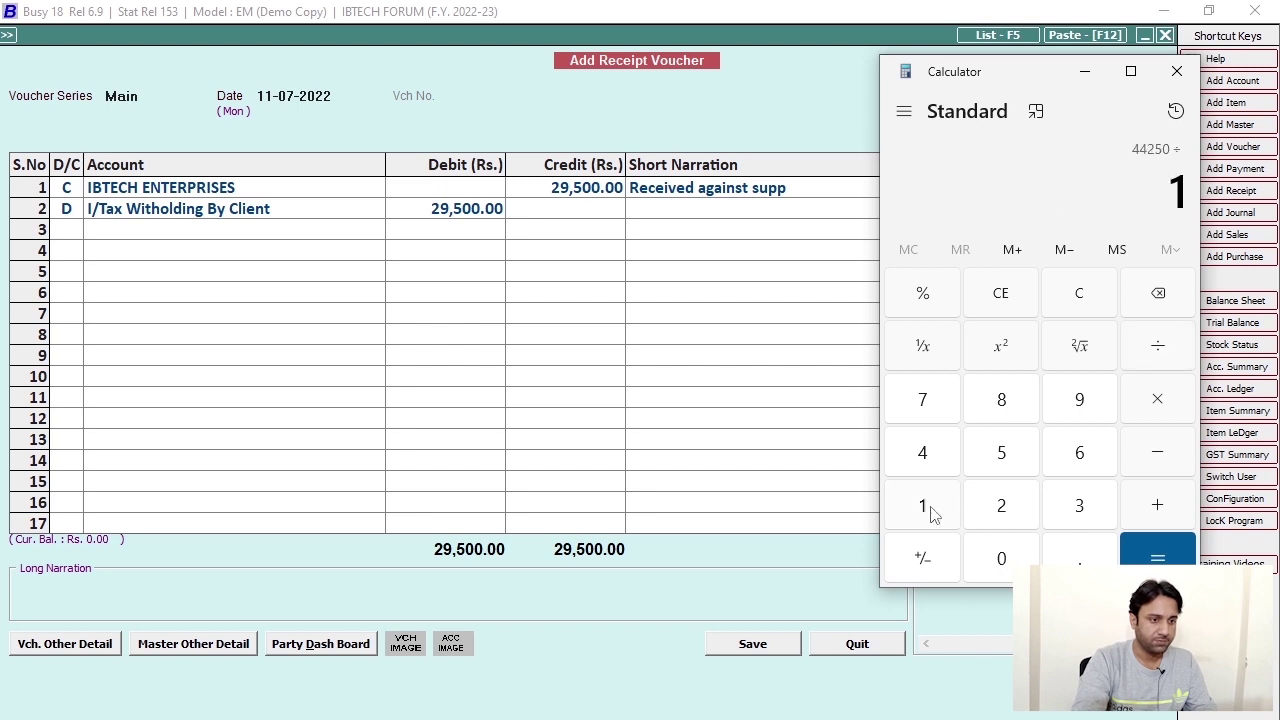
left_click(1003, 560)
left_click(1003, 560)
left_click(1157, 550)
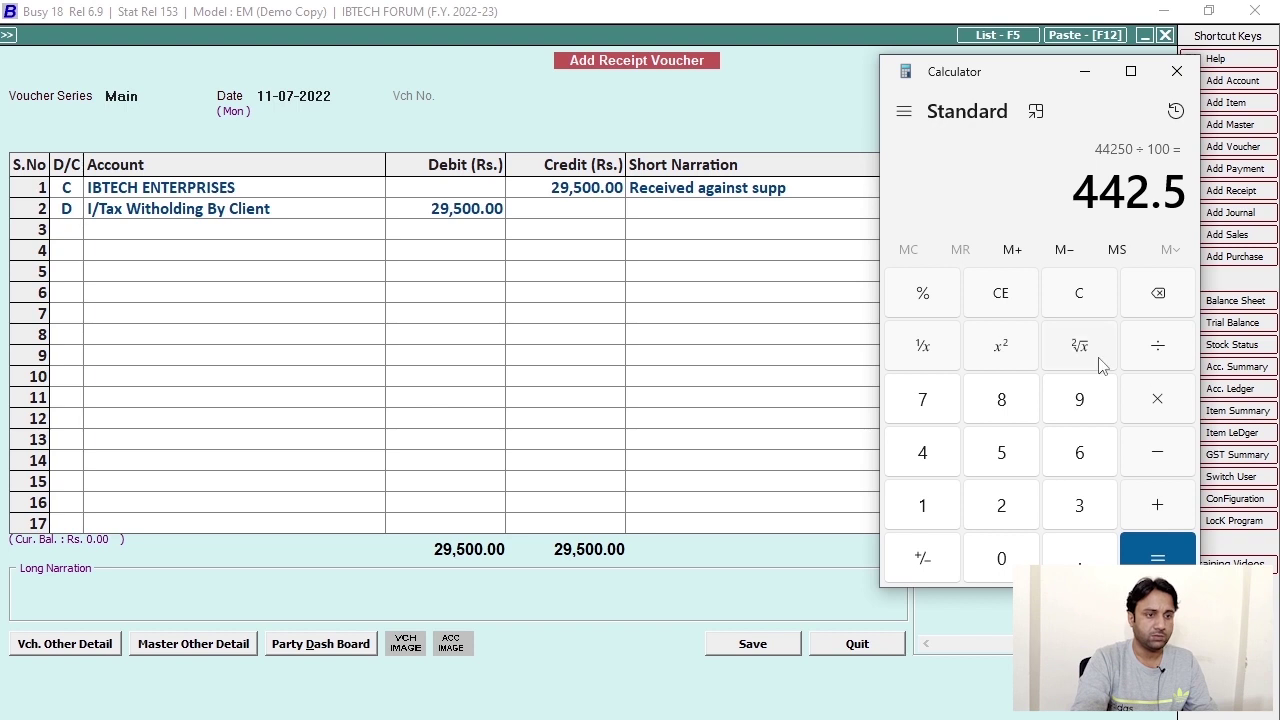
Clear the result, recheck 29500 × 1.5 ÷ 100, and close the calculator to return to the voucher
left_click(1100, 292)
left_click(1015, 512)
left_click(1080, 405)
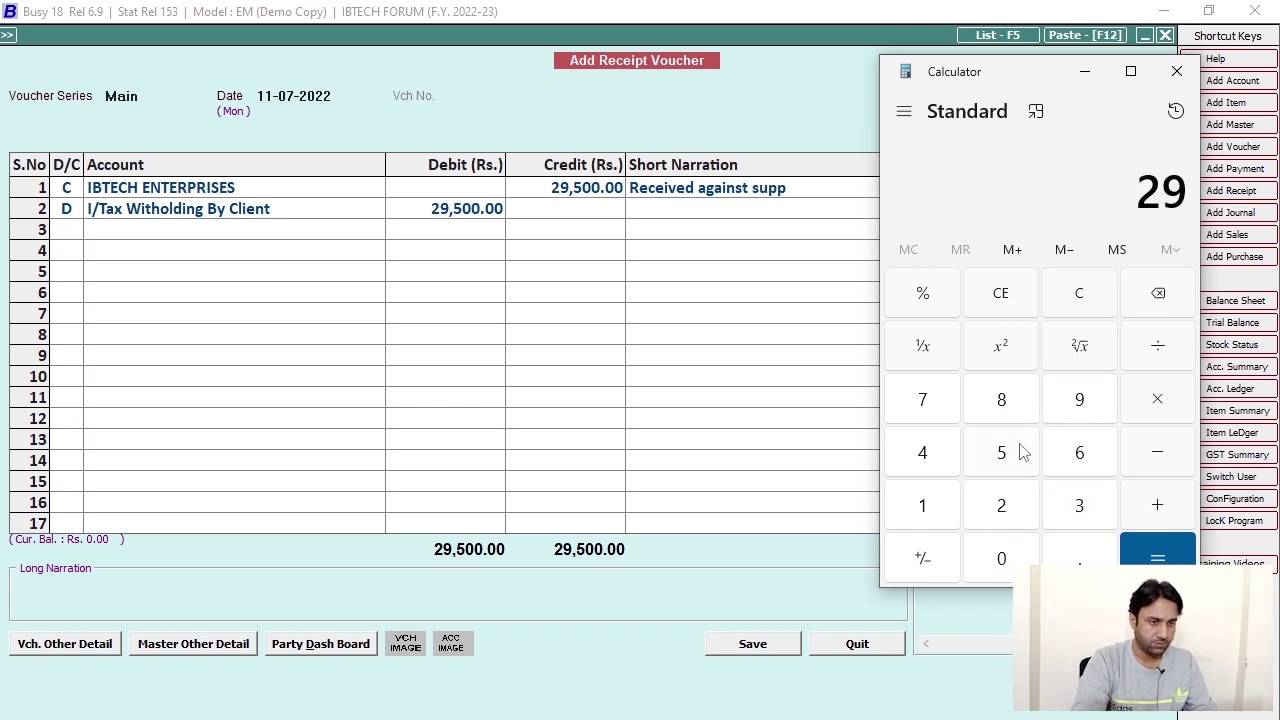
left_click(1006, 452)
left_click(1006, 560)
left_click(1006, 560)
left_click(1157, 399)
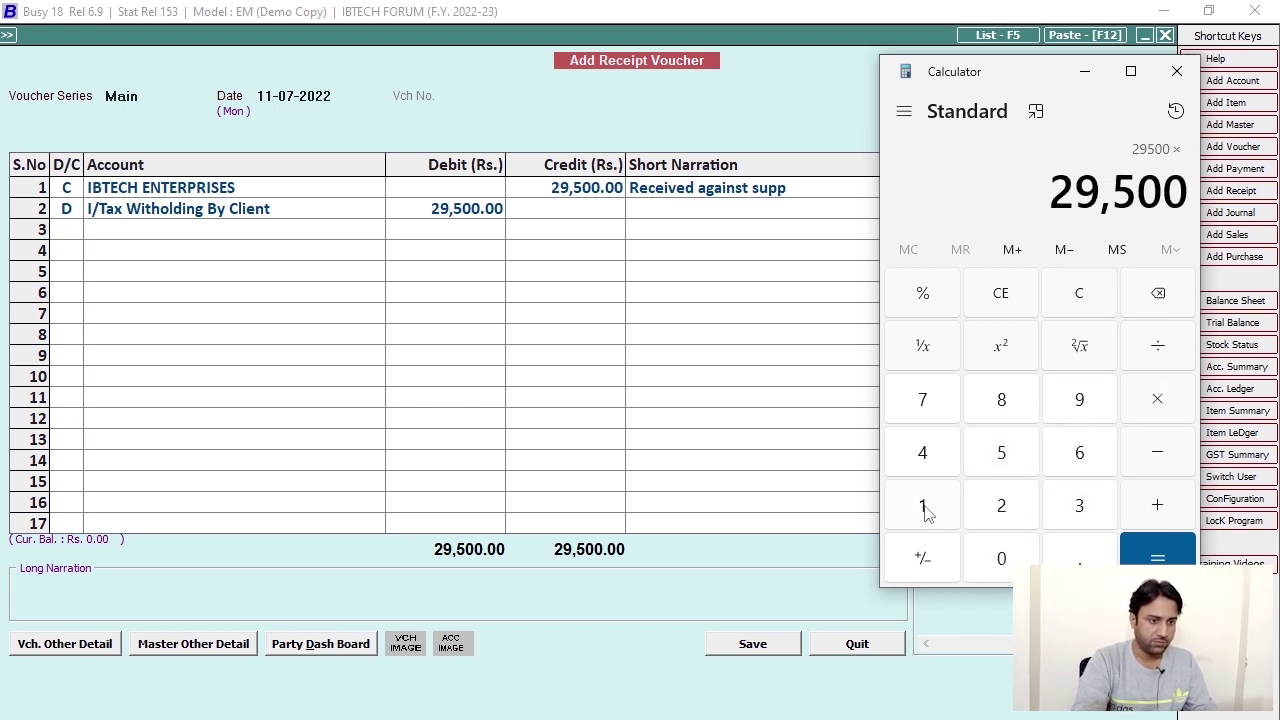
left_click(923, 505)
key("period")
left_click(1001, 455)
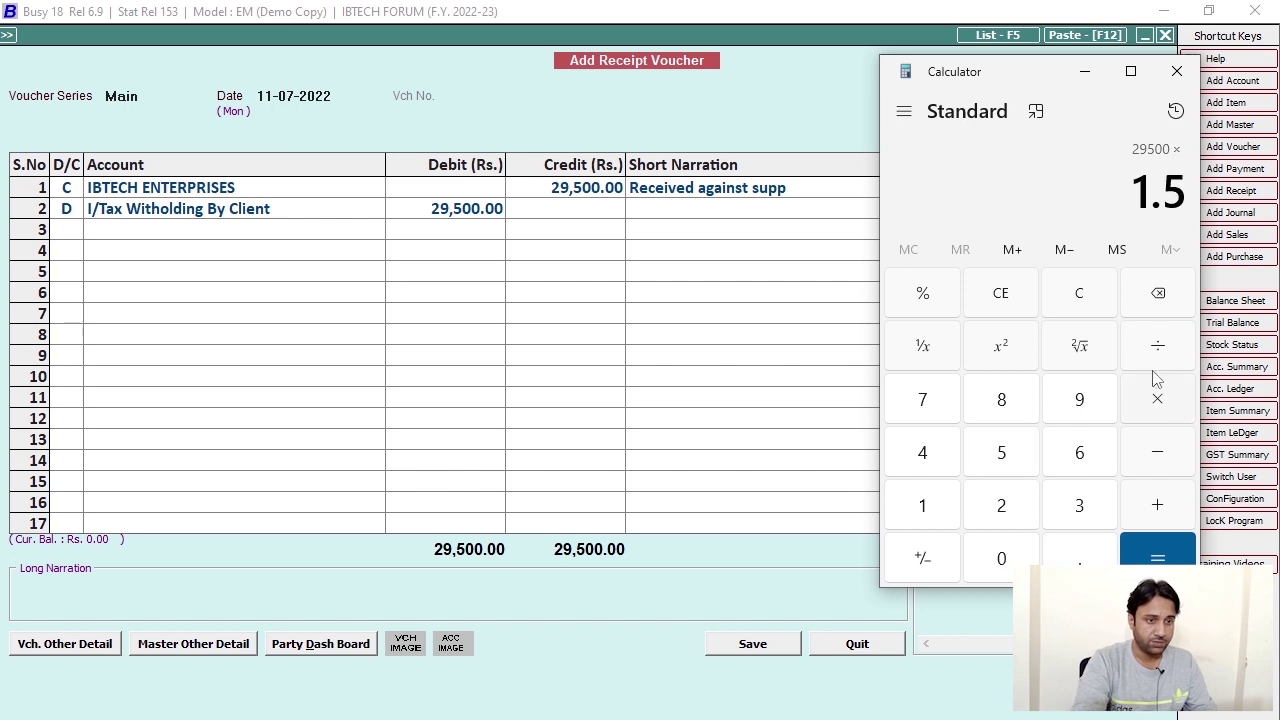
left_click(1160, 350)
left_click(928, 508)
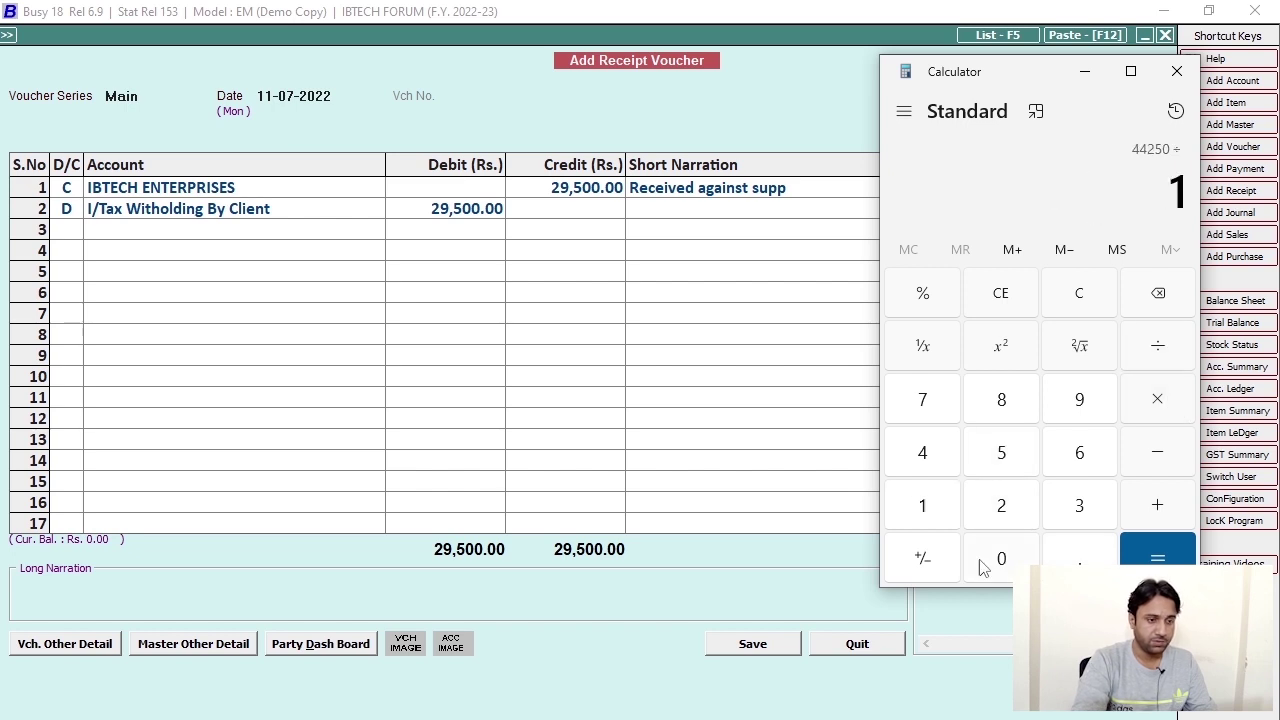
left_click(1157, 550)
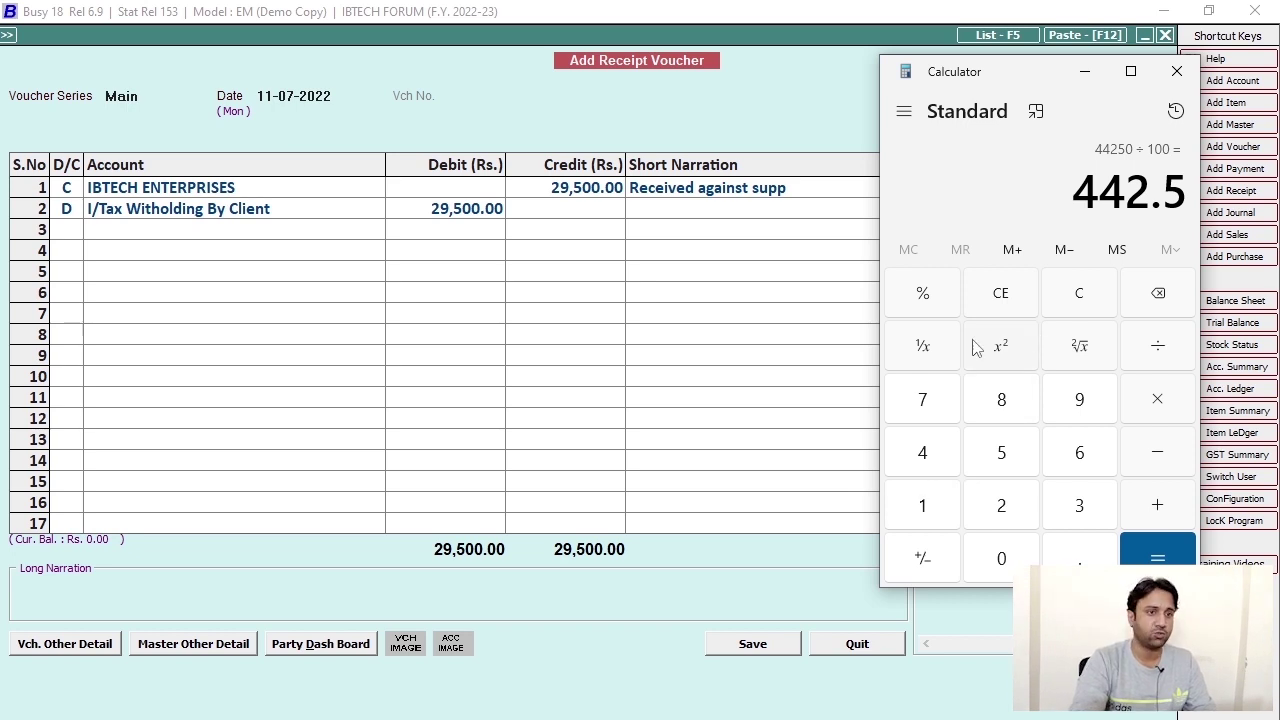
left_click_drag(1030, 64, 774, 134)
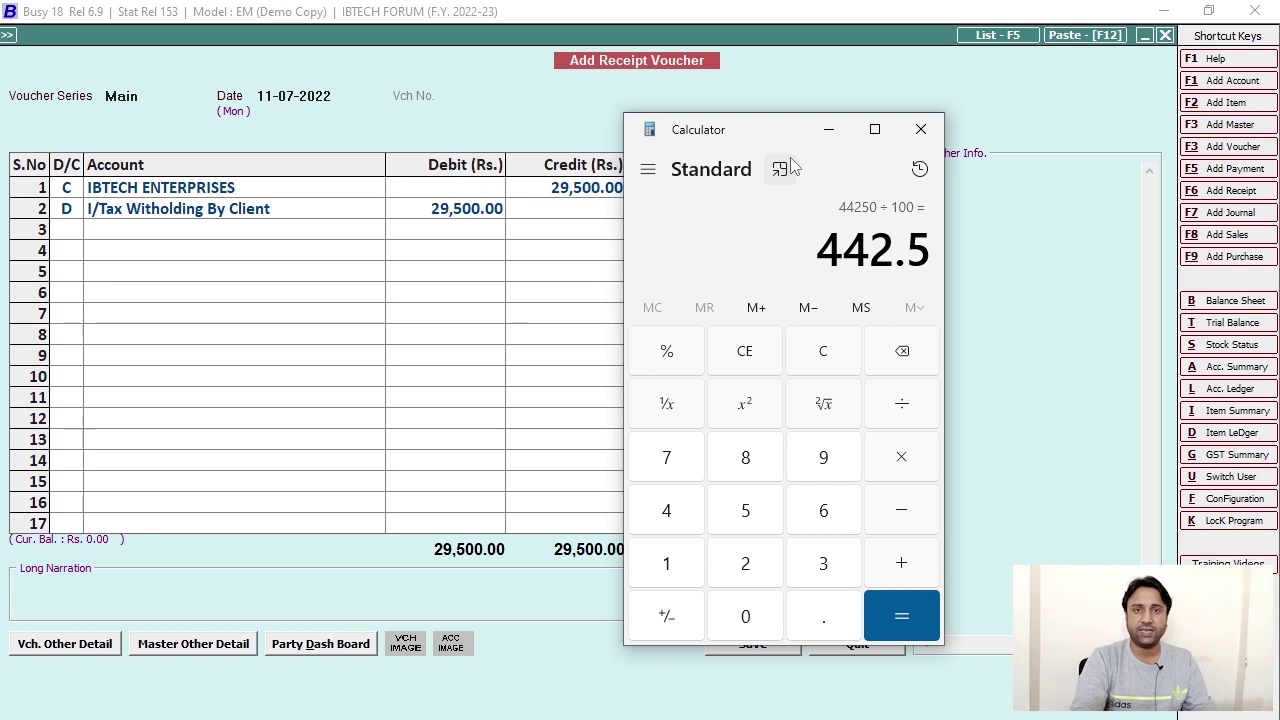
left_click(920, 129)
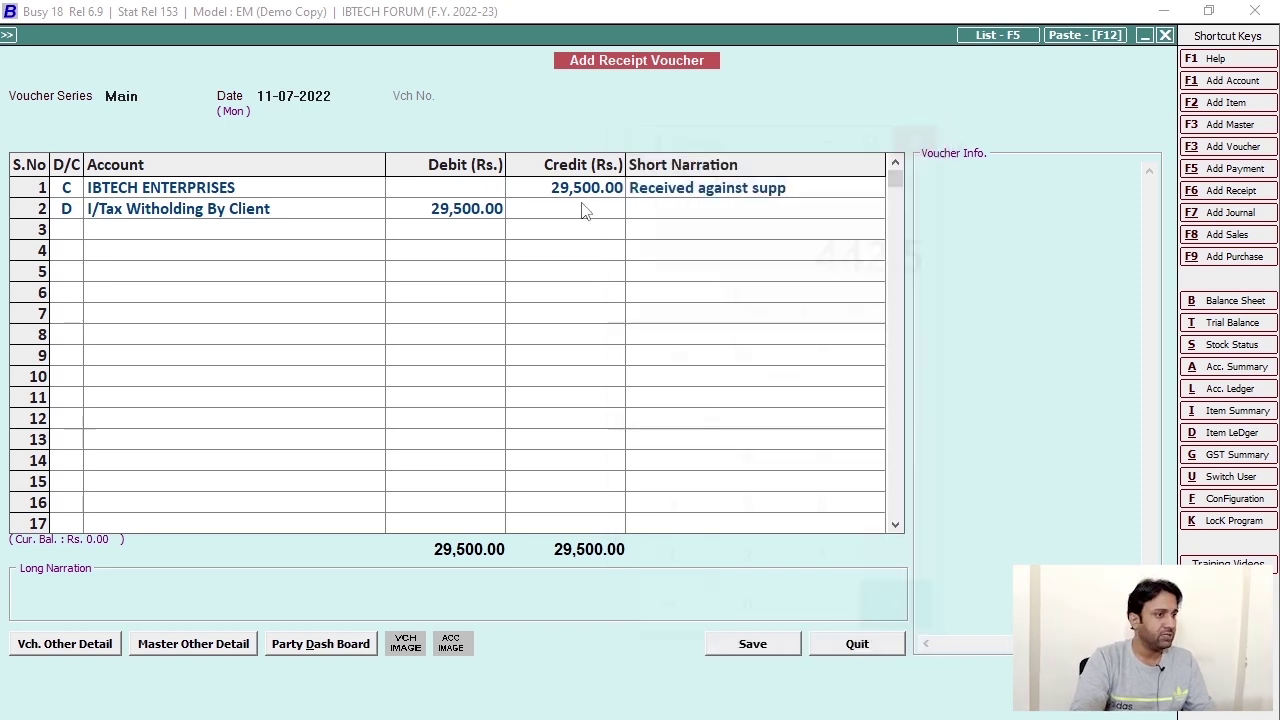
Set the debit amount of the I/Tax Witholding By Client line to 442.50
type("44")
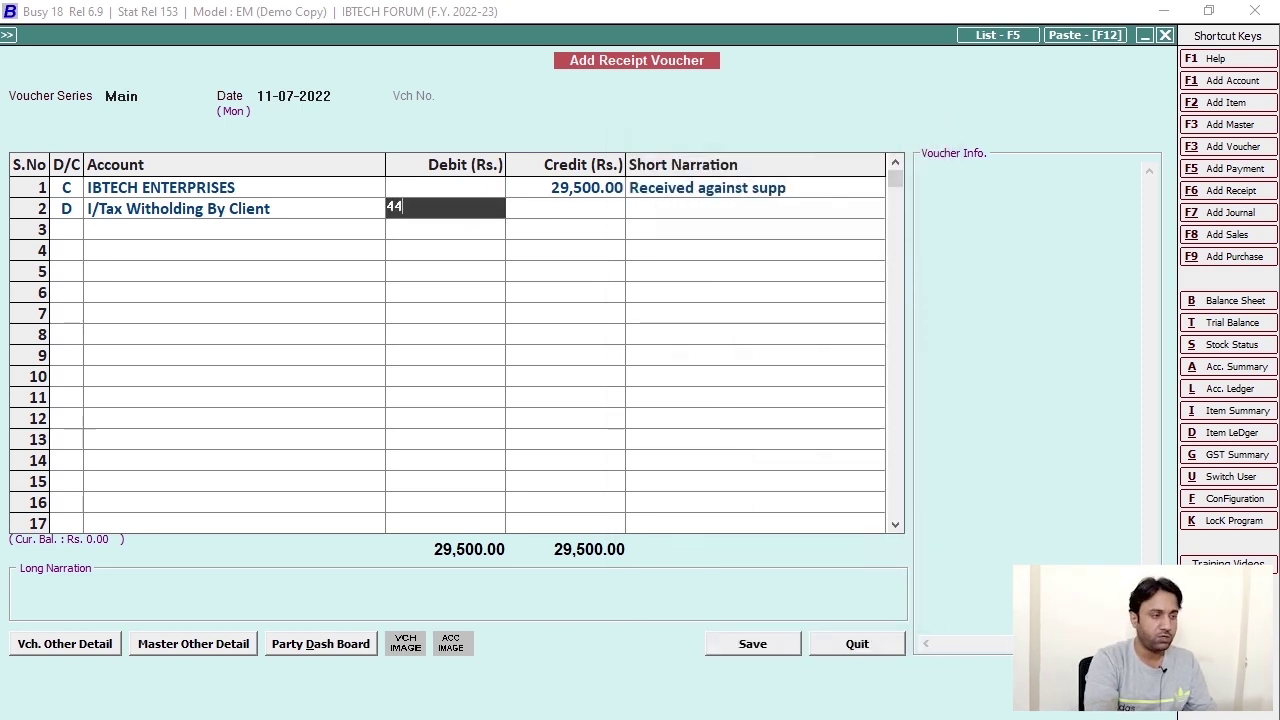
type("2.5")
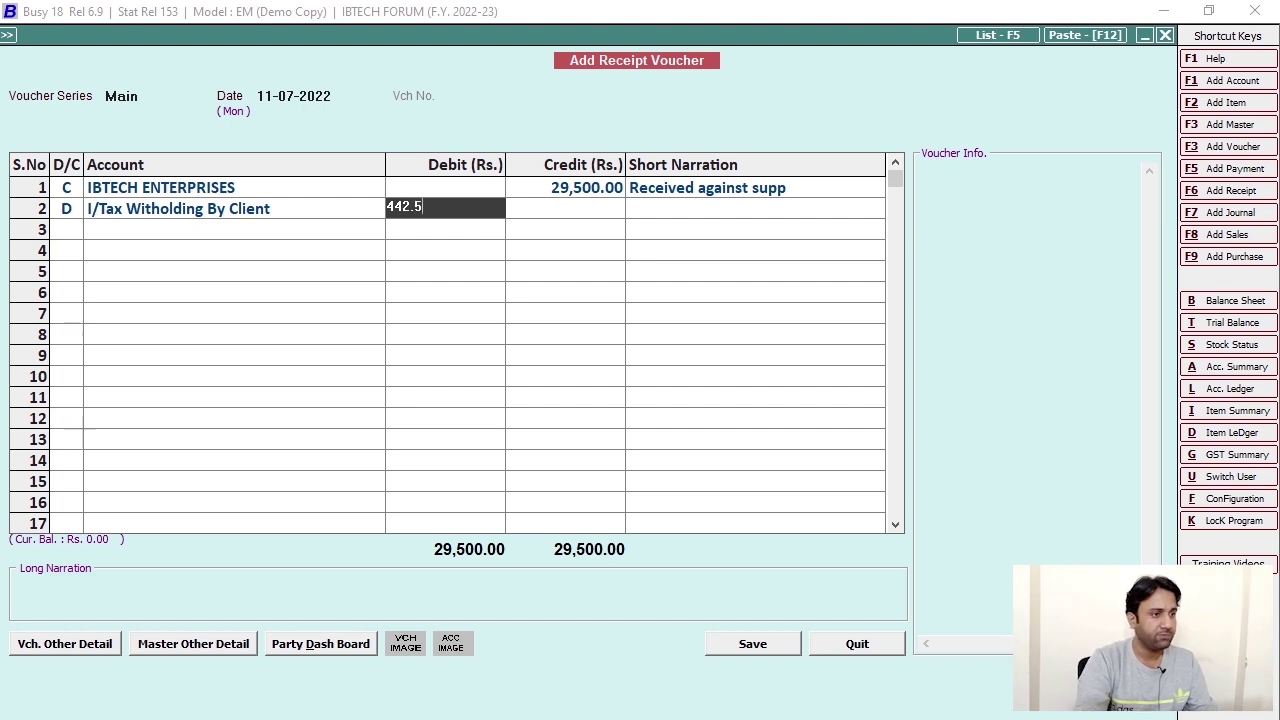
key("Return")
Enter the short narration "1.5% Withheld By Client" for the withholding tax line and continue to another debit line
type("1.")
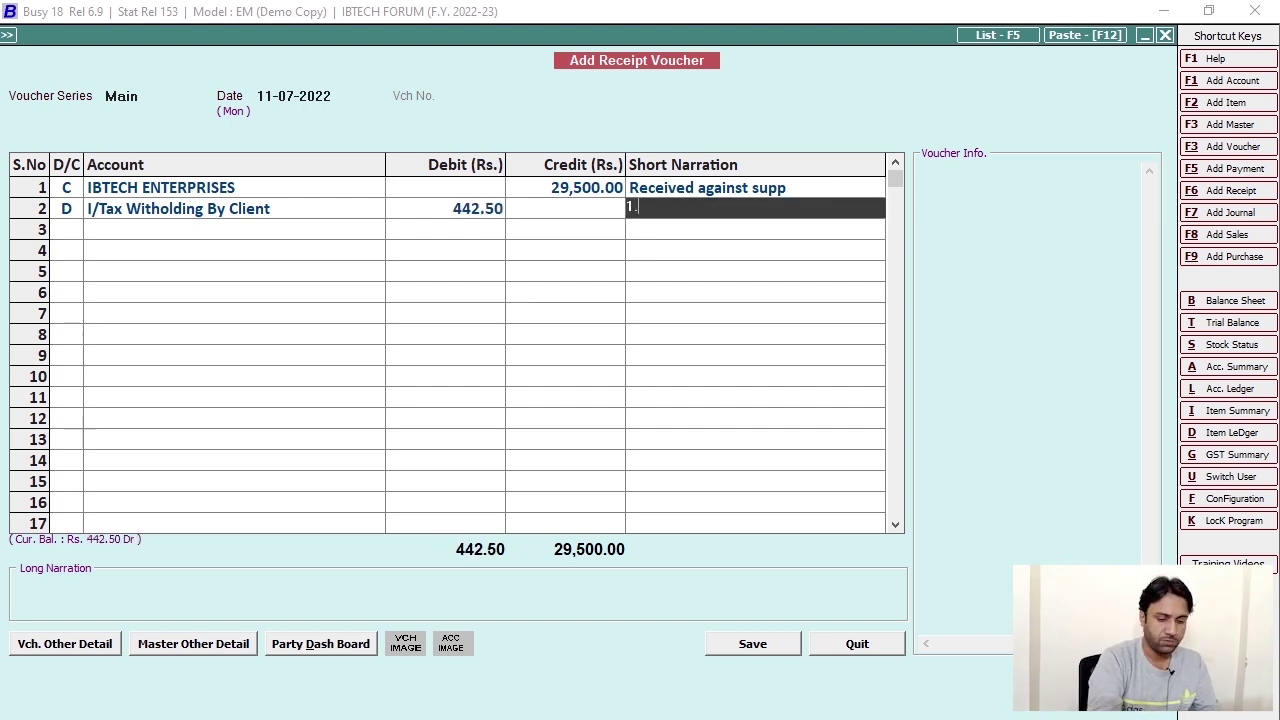
type("5%")
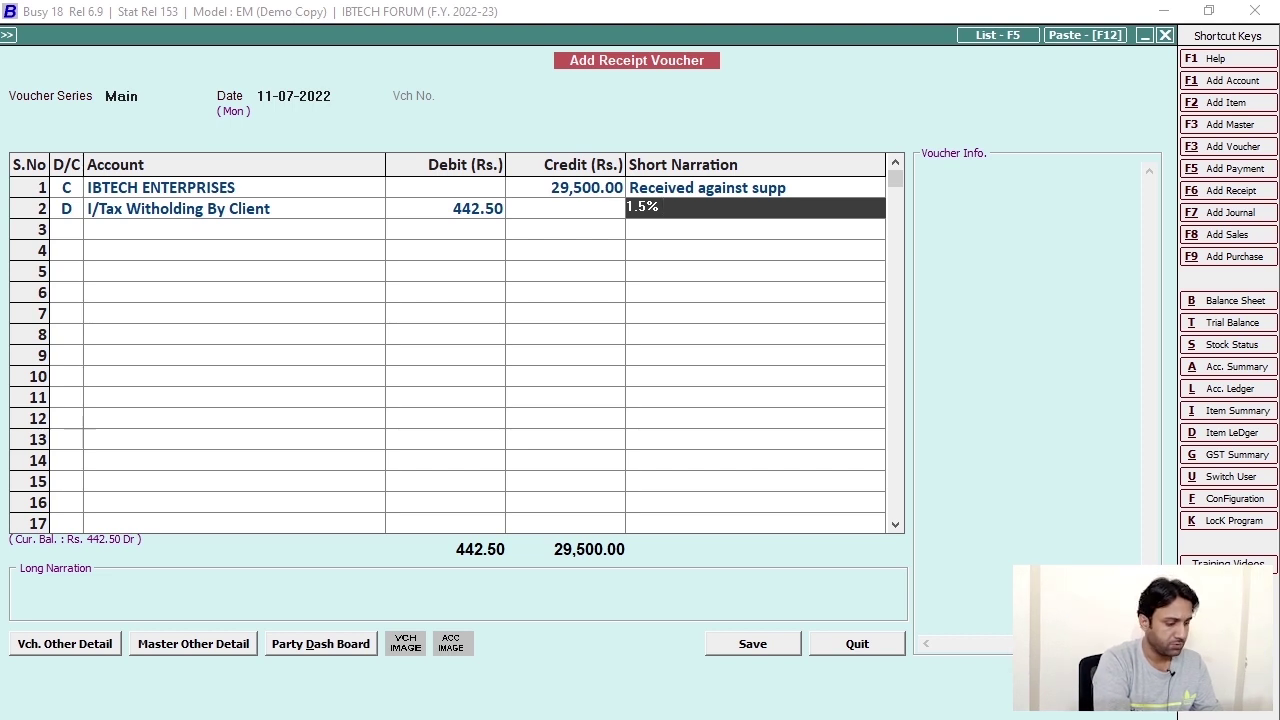
type(" With")
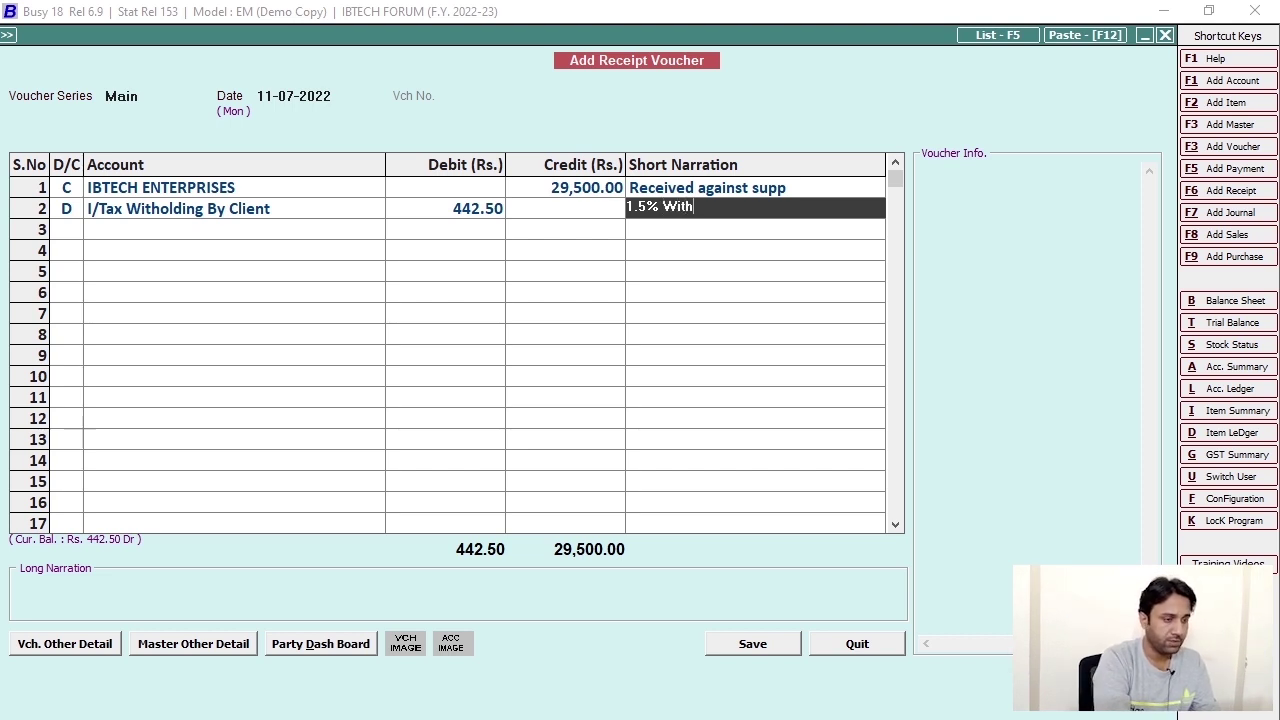
type("held")
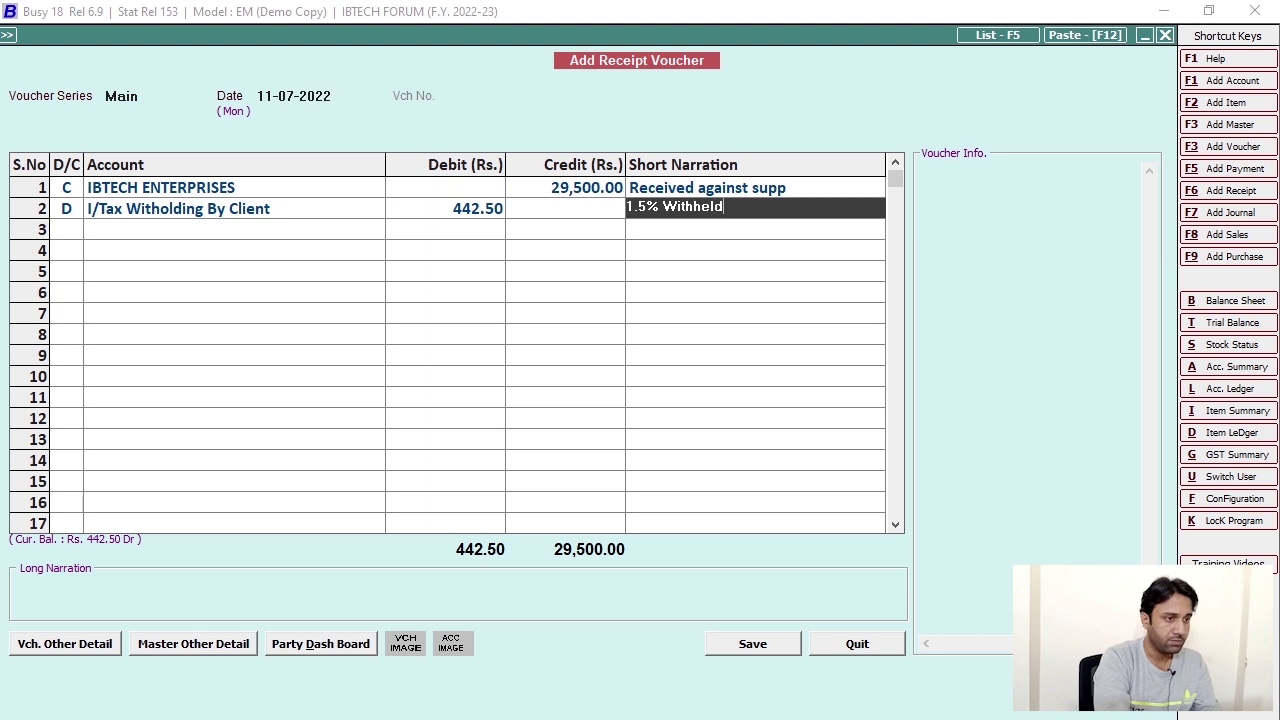
type(" By Client")
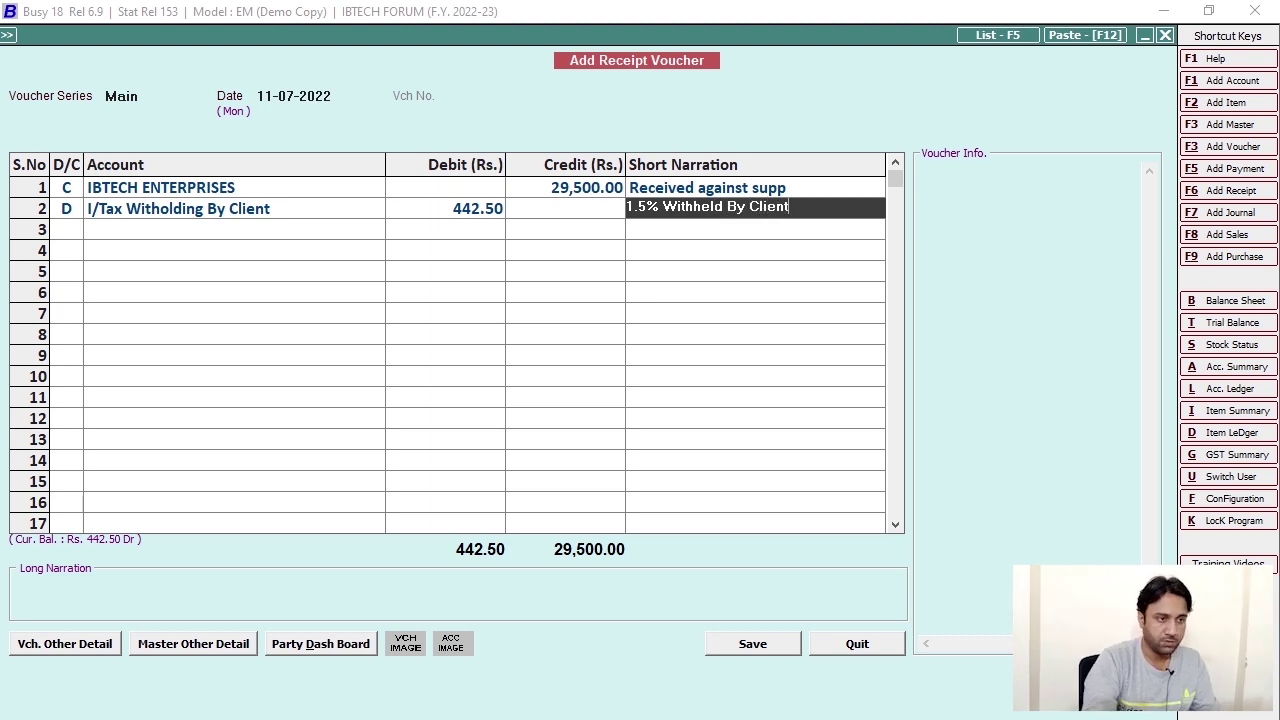
key("Return")
key("Return")
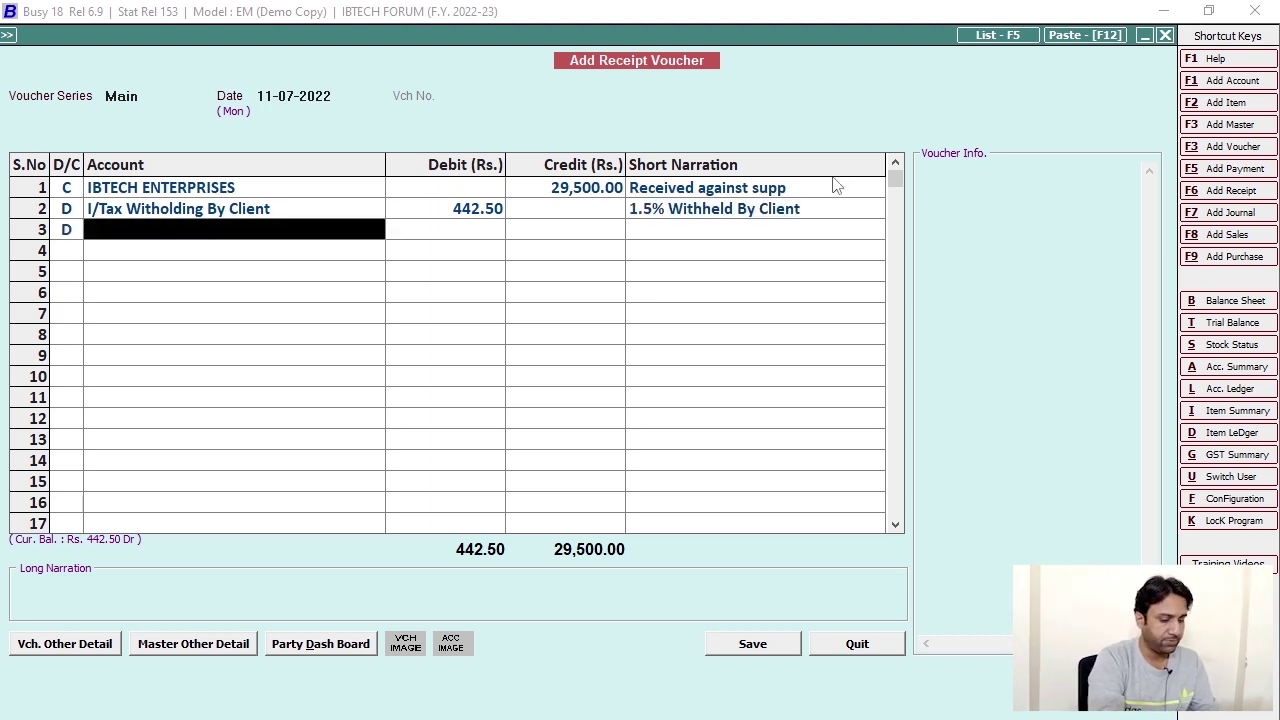
Select the Meezan Bank account on the third line and accept the balancing debit of 29,057.50
type("Me")
key("Return")
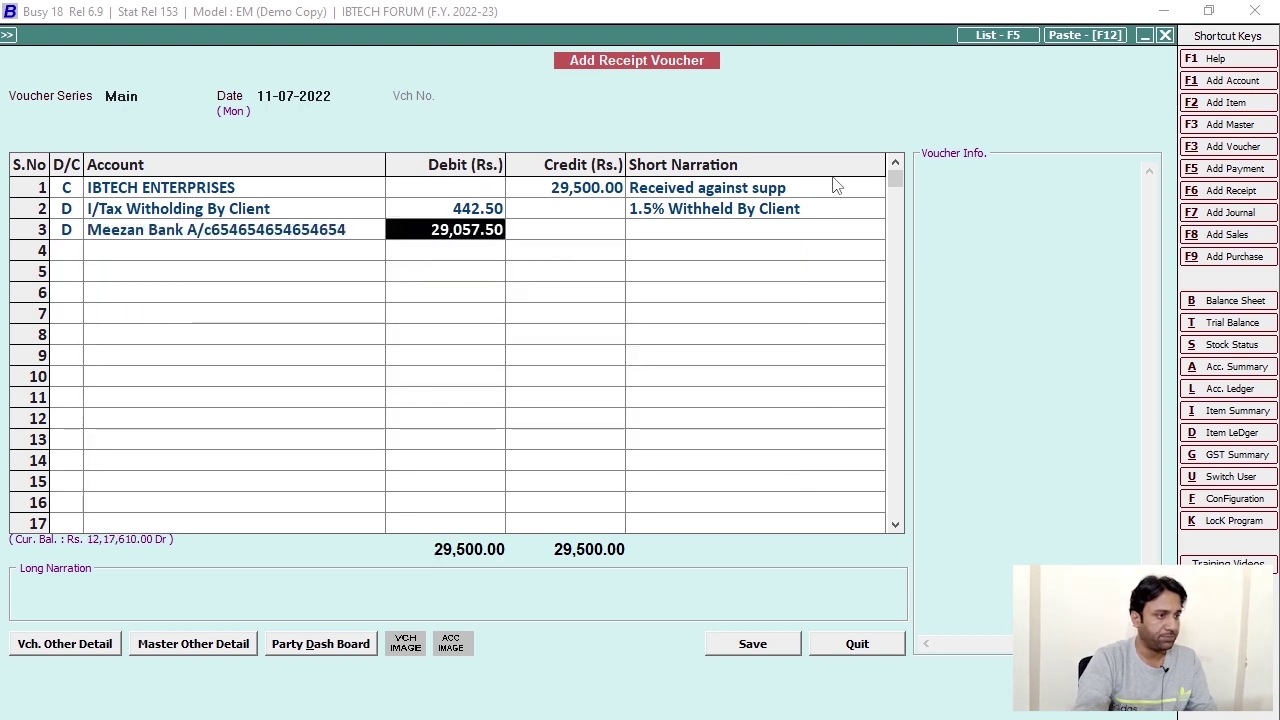
key("Return")
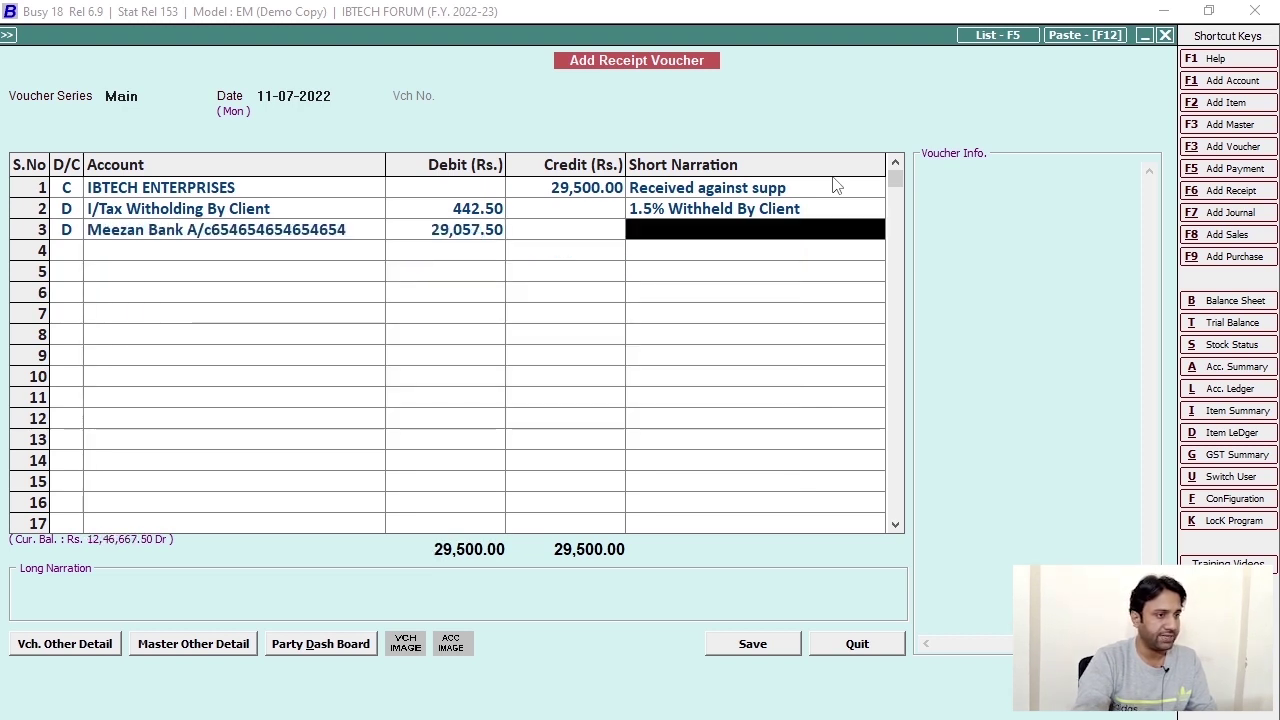
Enter the short narration "Rcvd Final Pmnt From Client" for the Meezan Bank line
type("R")
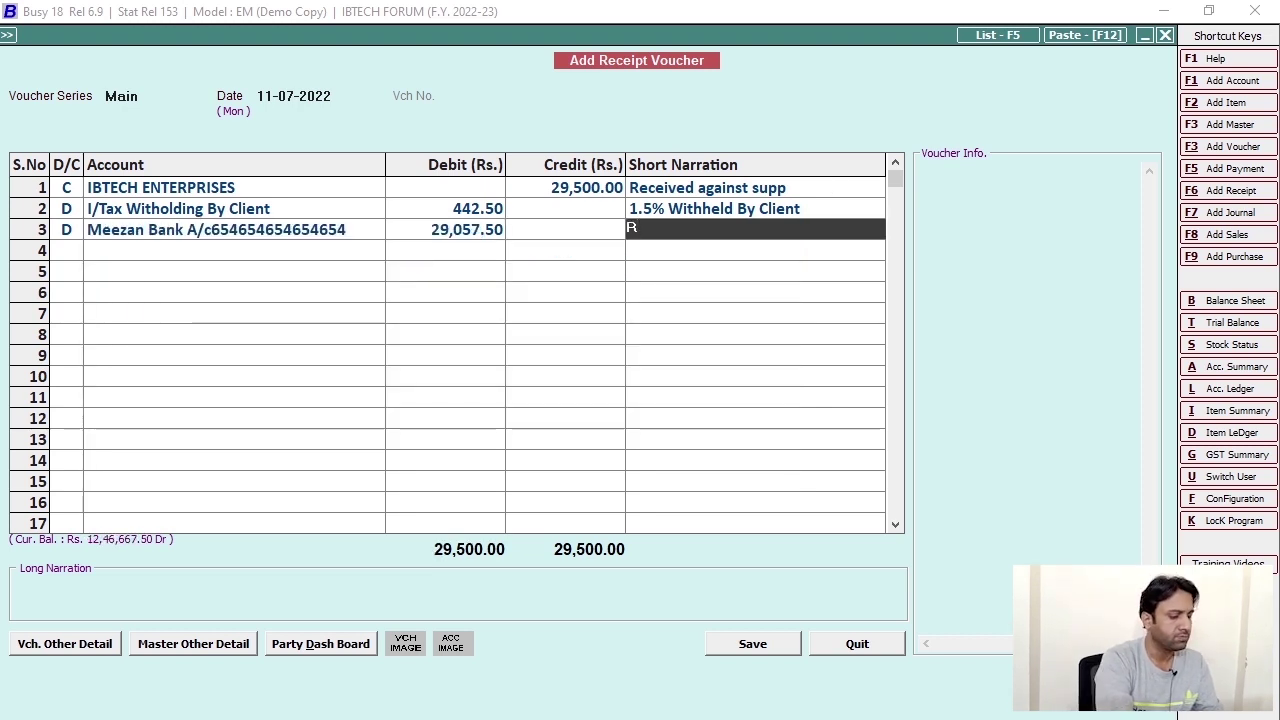
type("cvd Pmnt")
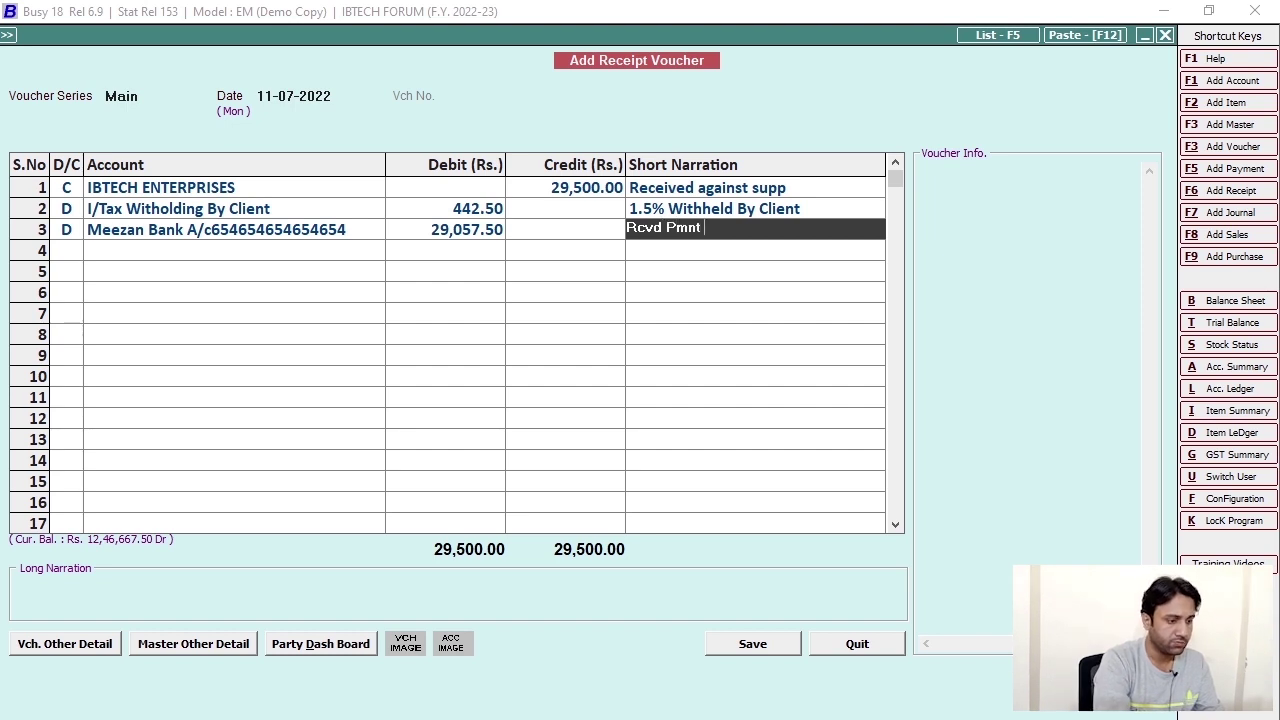
type(" From")
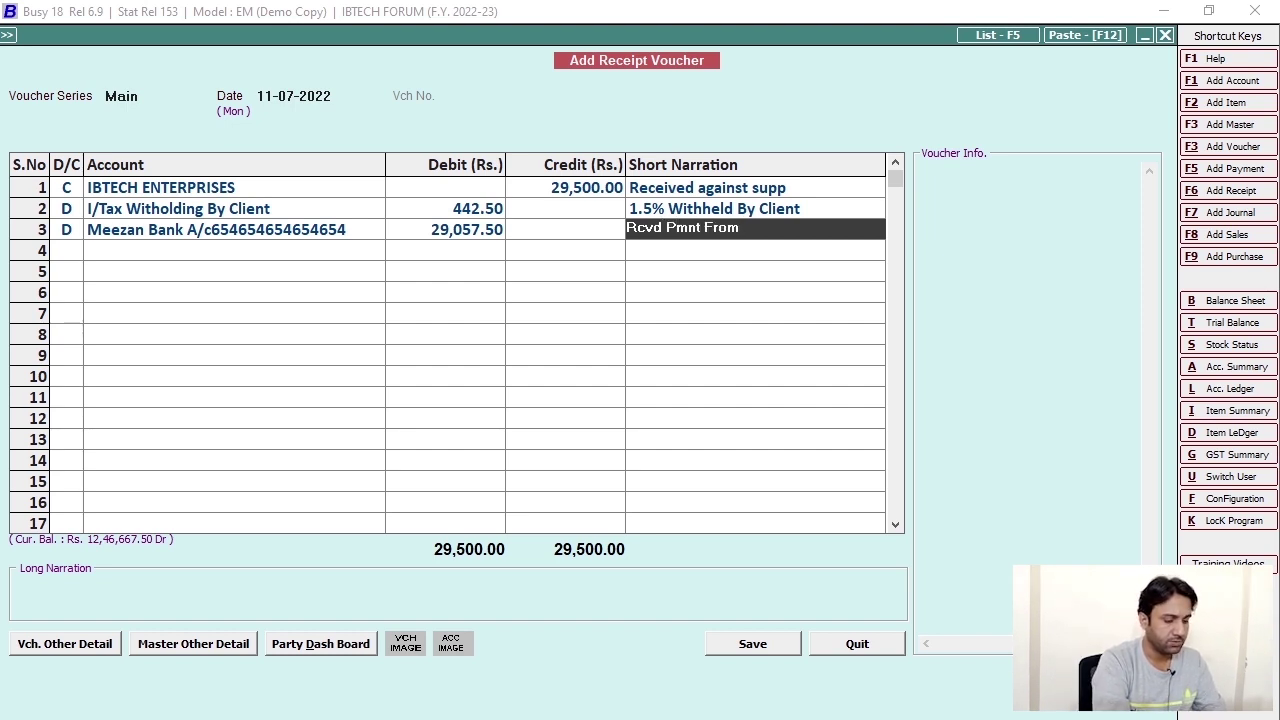
type(" Clien")
key("BackSpace")
key("BackSpace")
key("BackSpace")
key("BackSpace")
key("BackSpace")
key("BackSpace")
key("BackSpace")
key("BackSpace")
key("BackSpace")
key("BackSpace")
key("BackSpace")
key("BackSpace")
key("BackSpace")
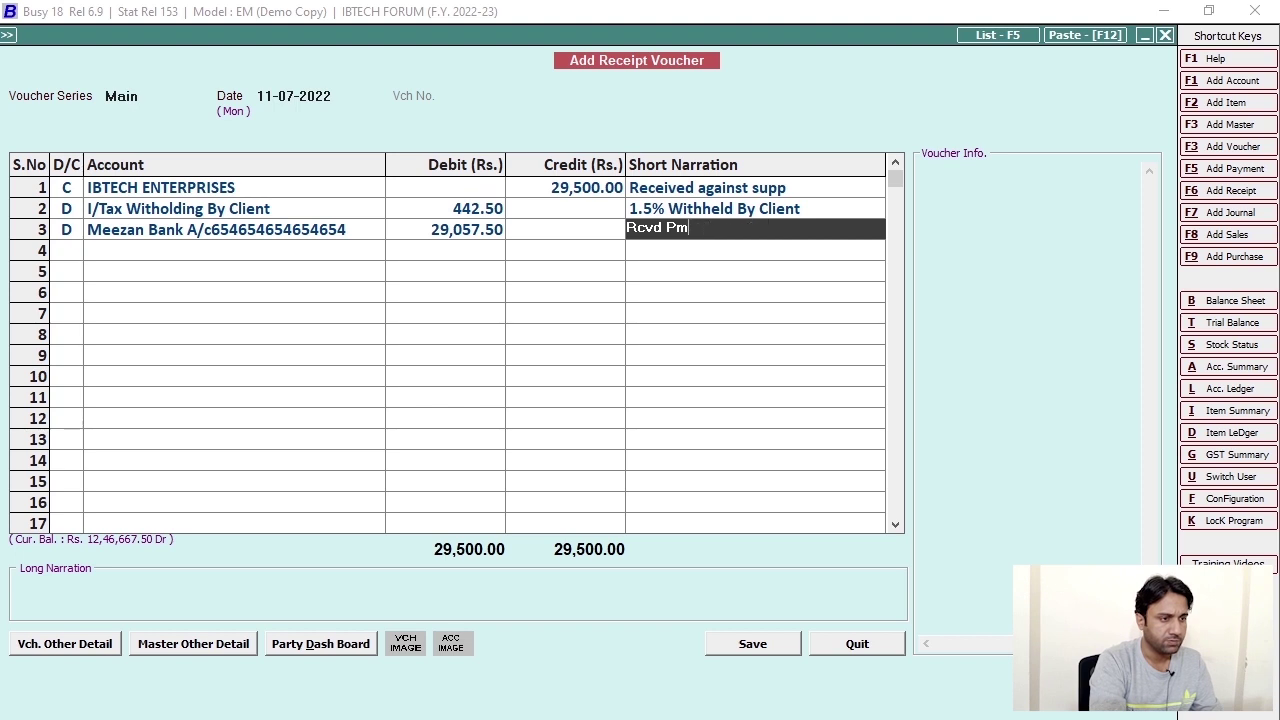
key("BackSpace")
key("BackSpace")
type("Final ")
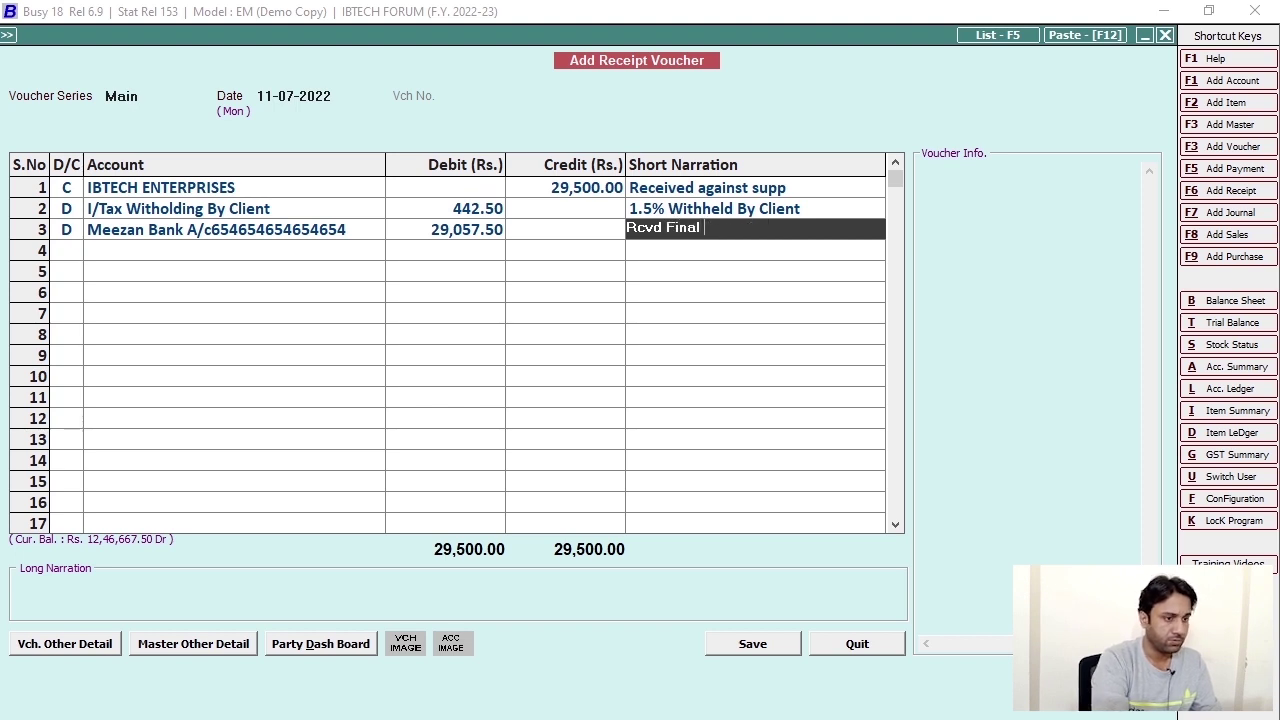
type("Pmnt ")
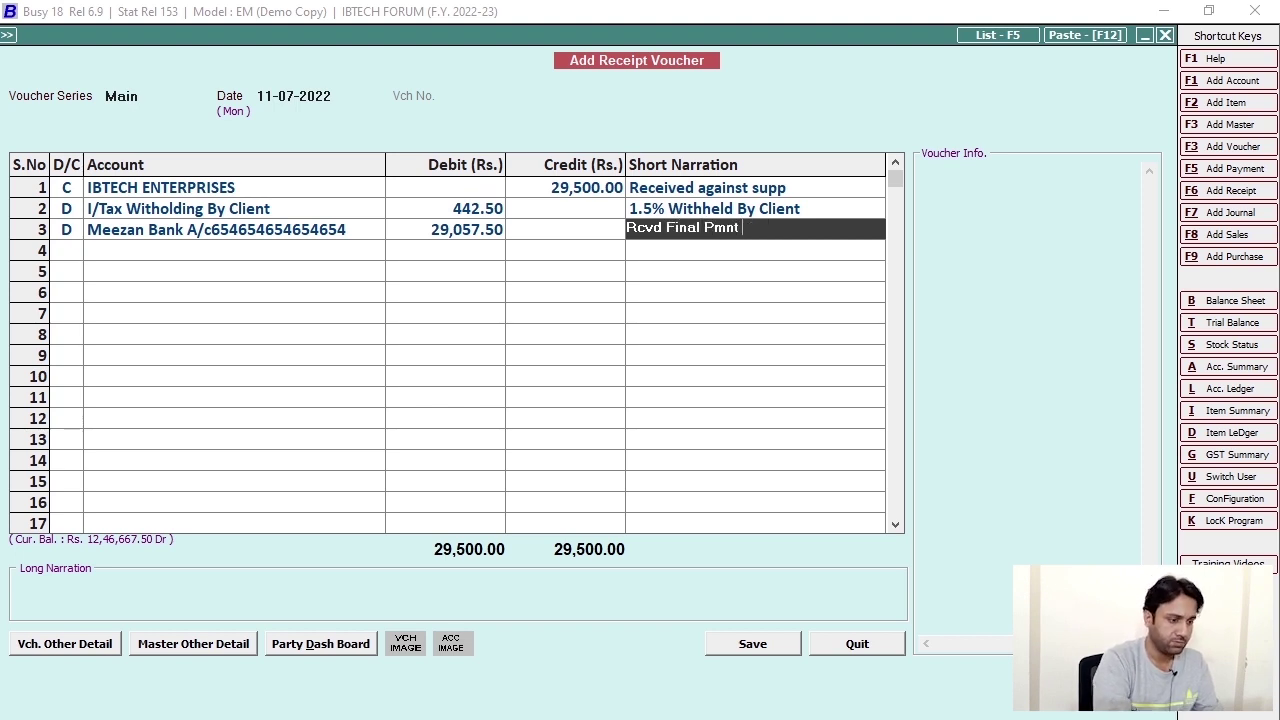
type("From ")
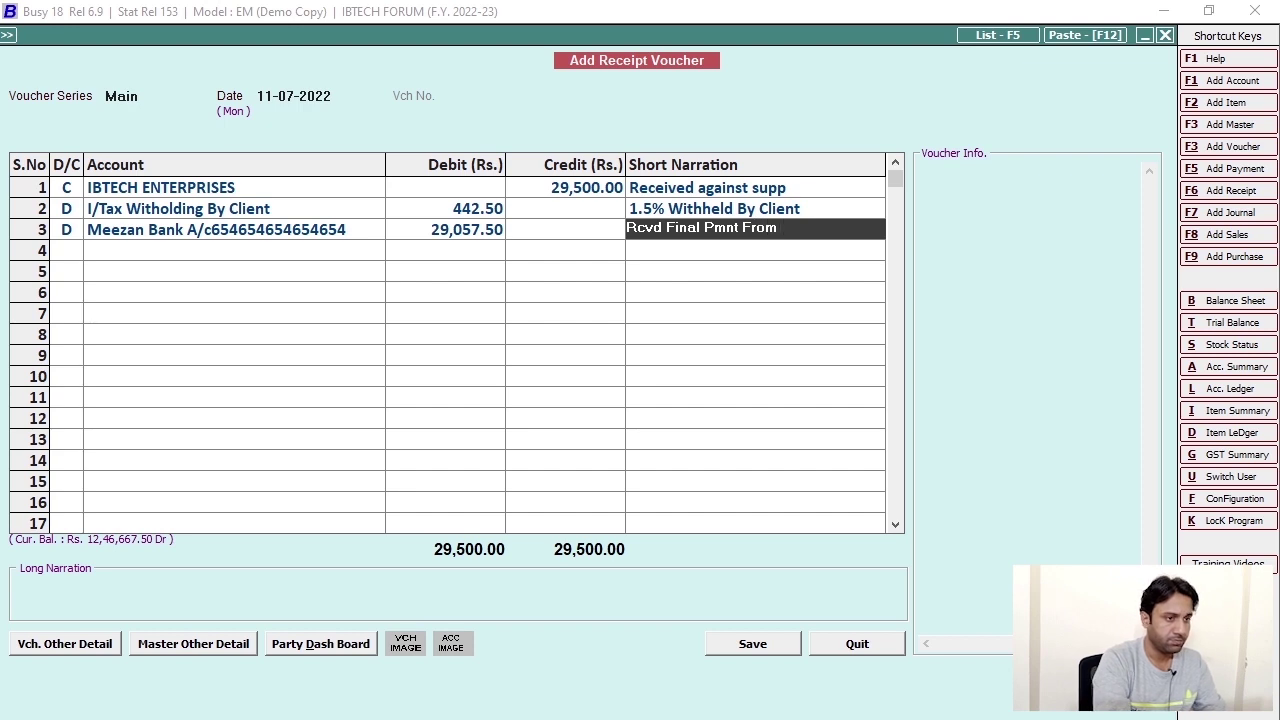
type("Client")
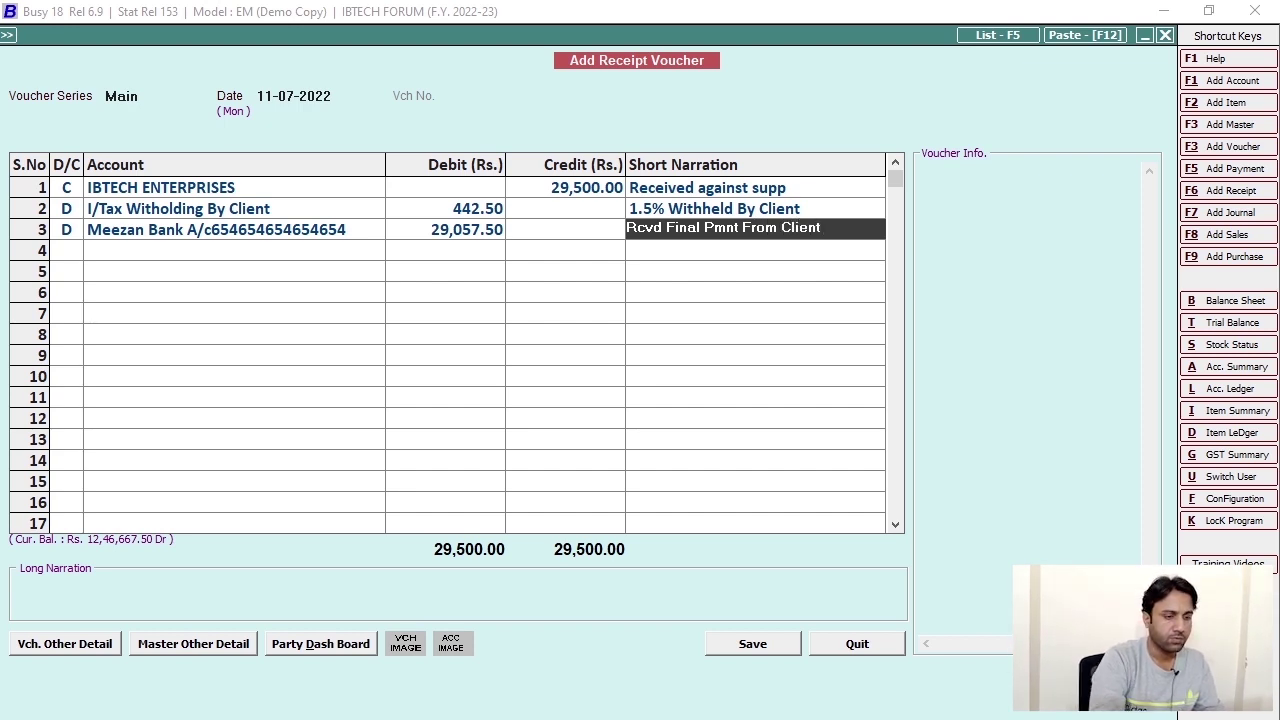
key("Return")
Enter a long narration giving the purchase order number, "PO Date : 08-07-2022" and a blank "Ref#" label
key("Return")
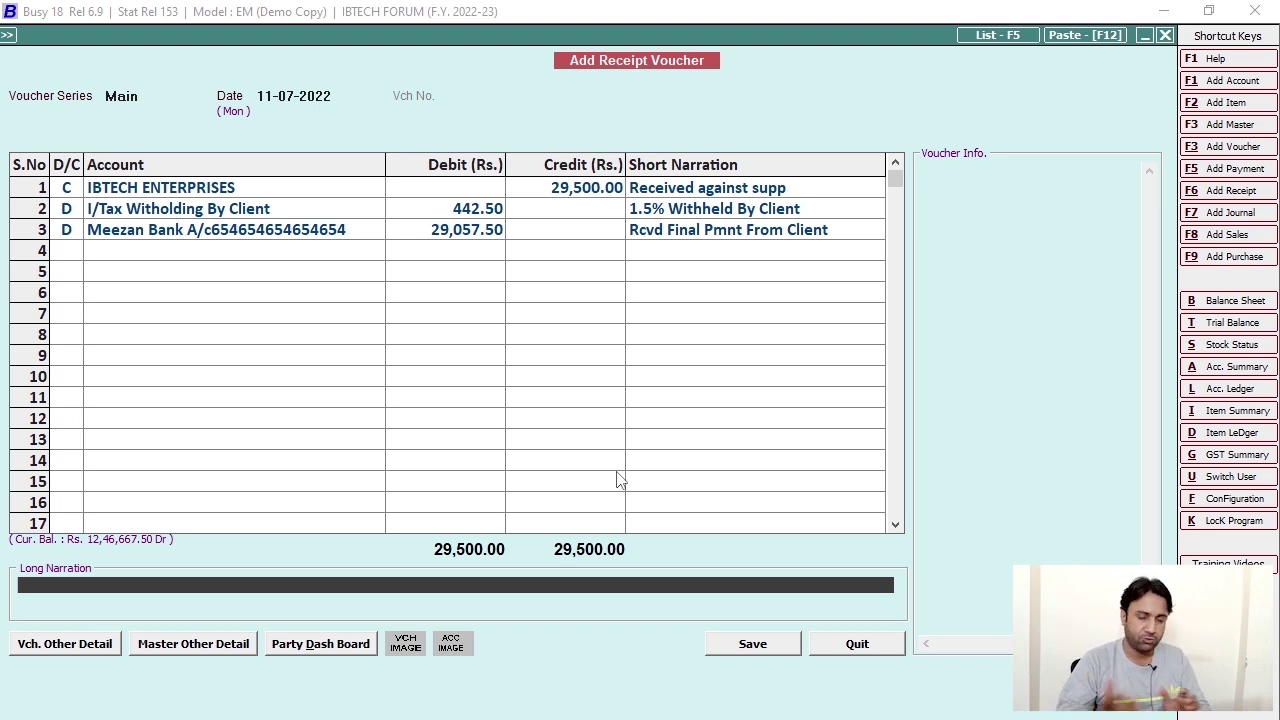
type("Po")
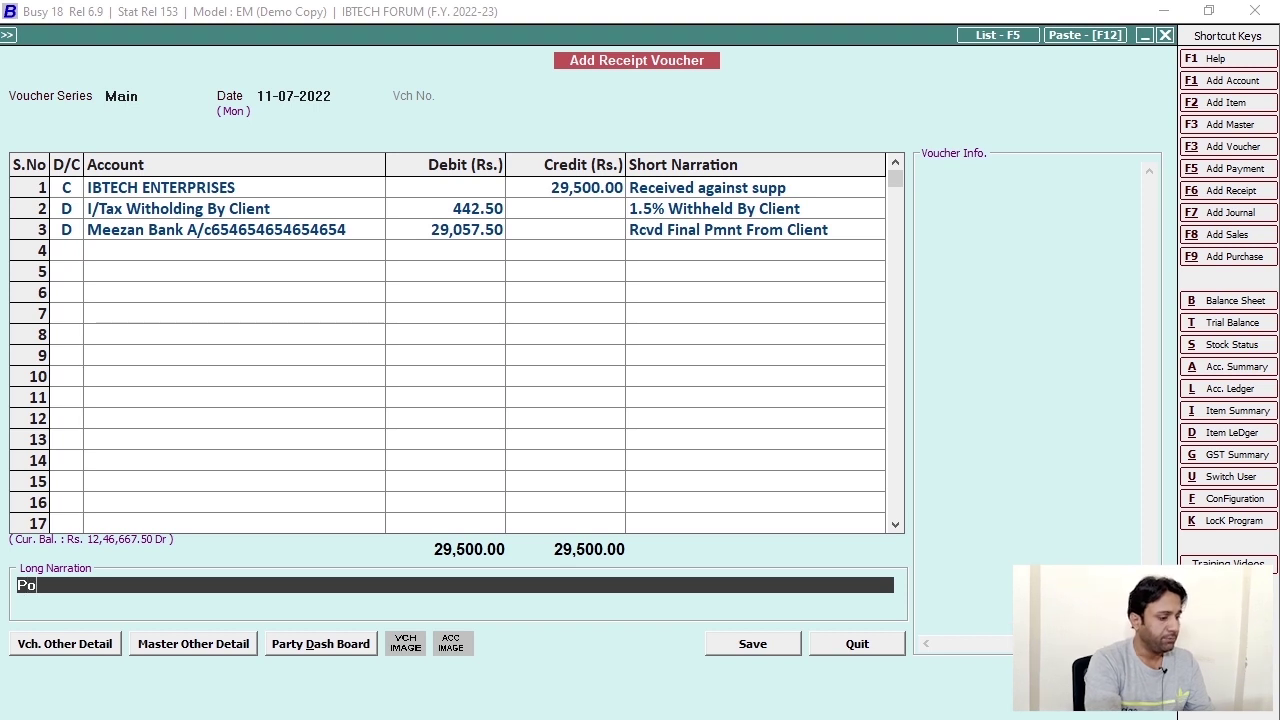
type("#654654654")
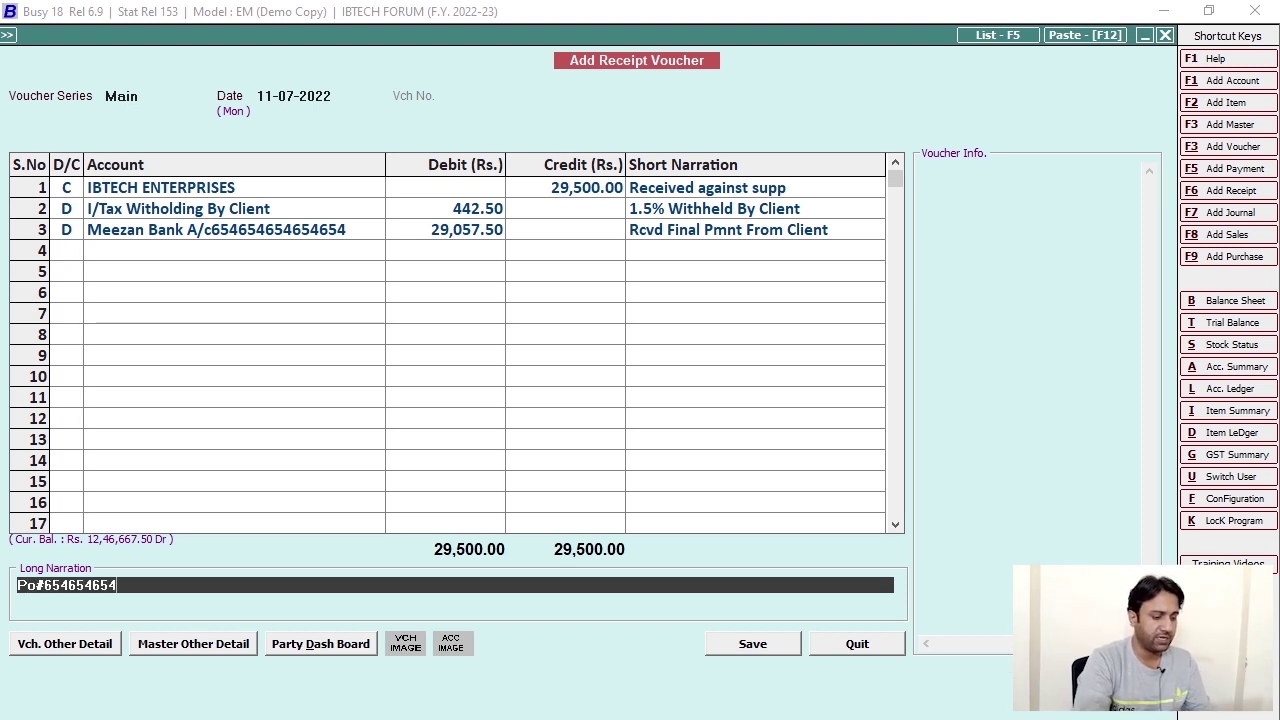
type(" PO ate")
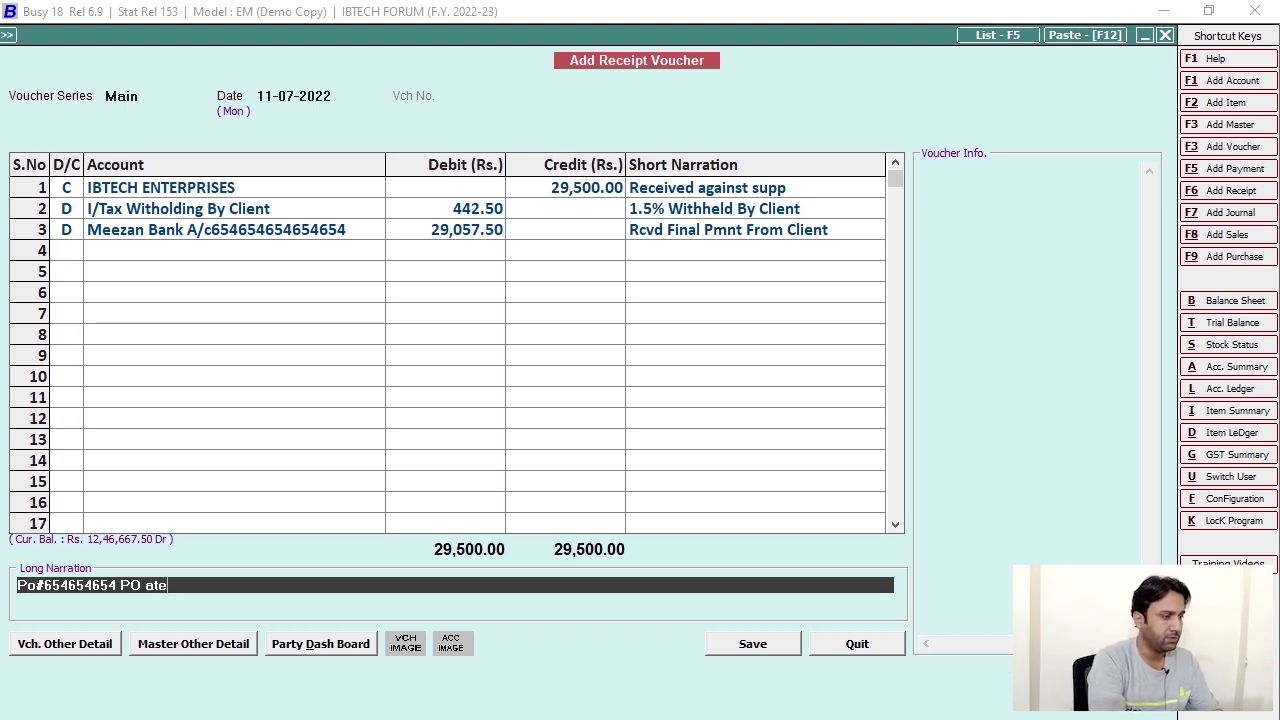
key("BackSpace")
key("BackSpace")
key("BackSpace")
key("BackSpace")
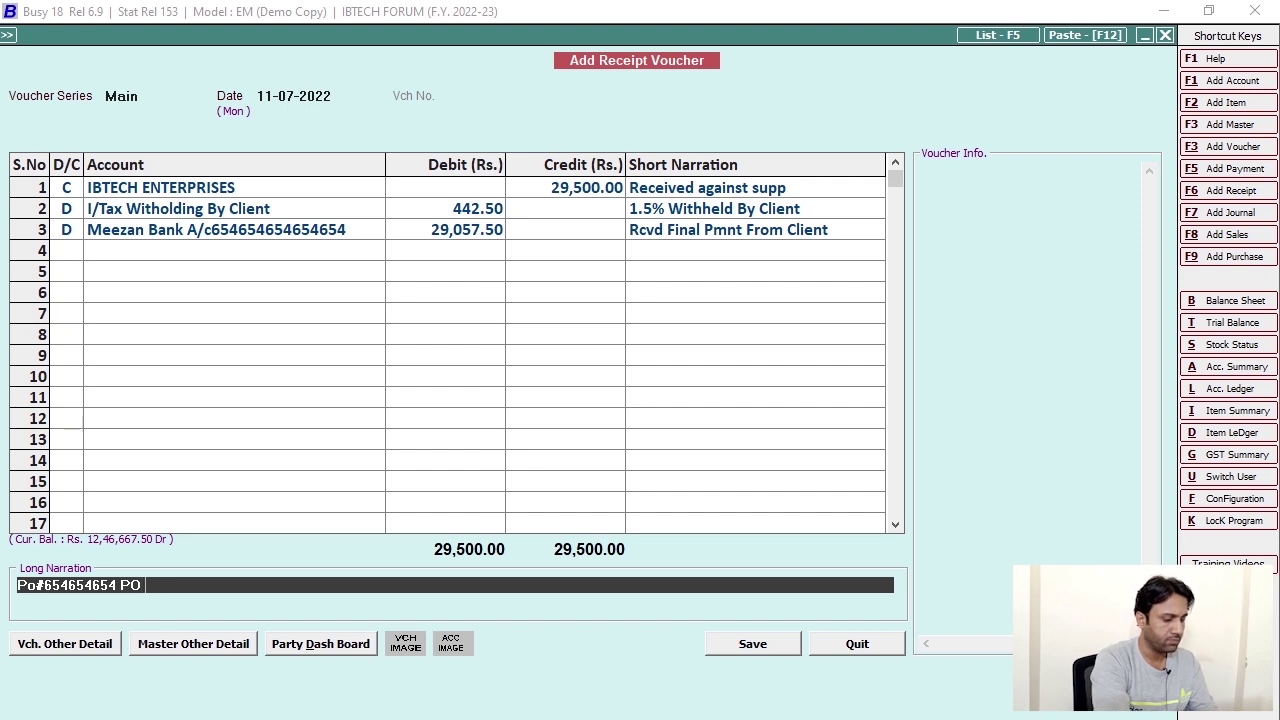
type("Date")
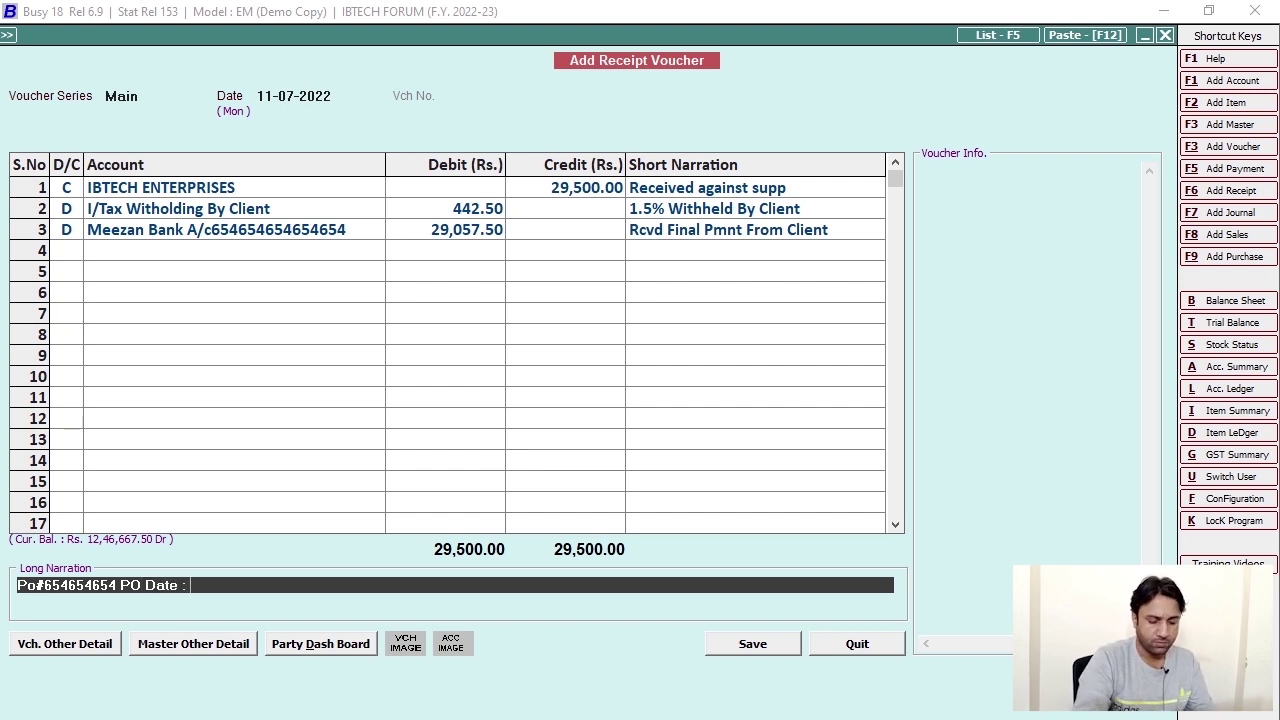
type(" : 08-0")
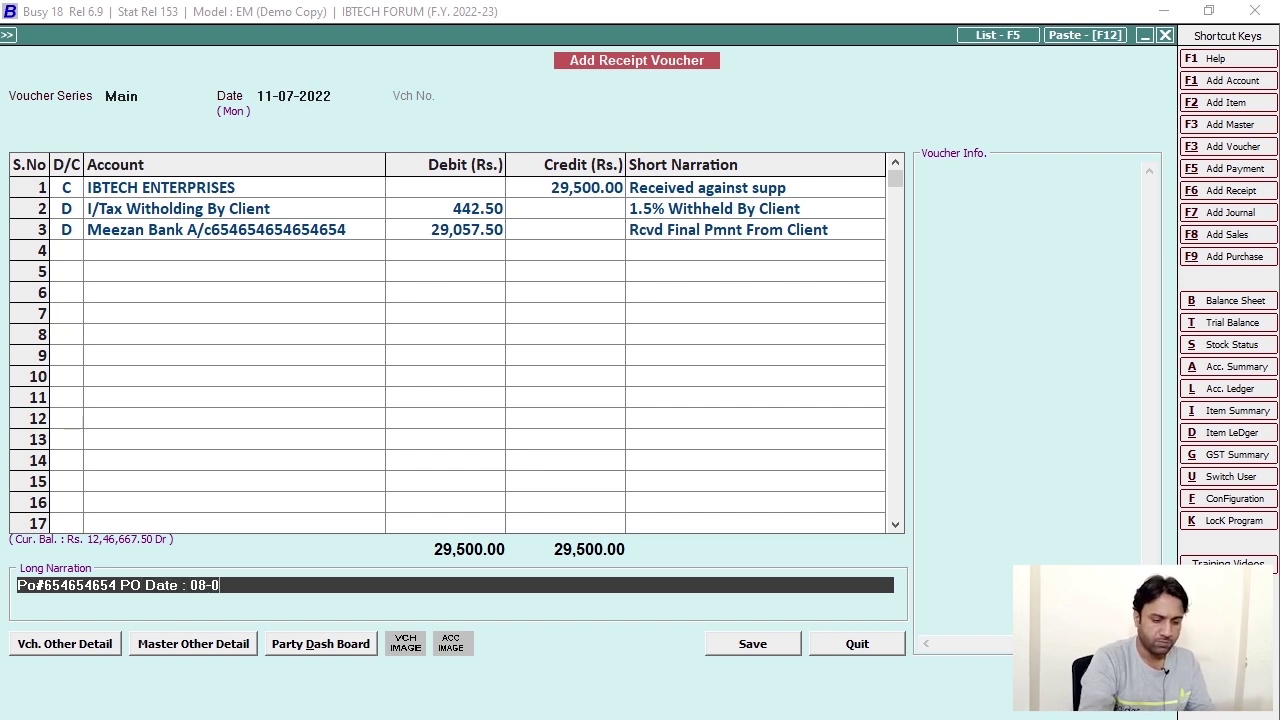
type("7-2022")
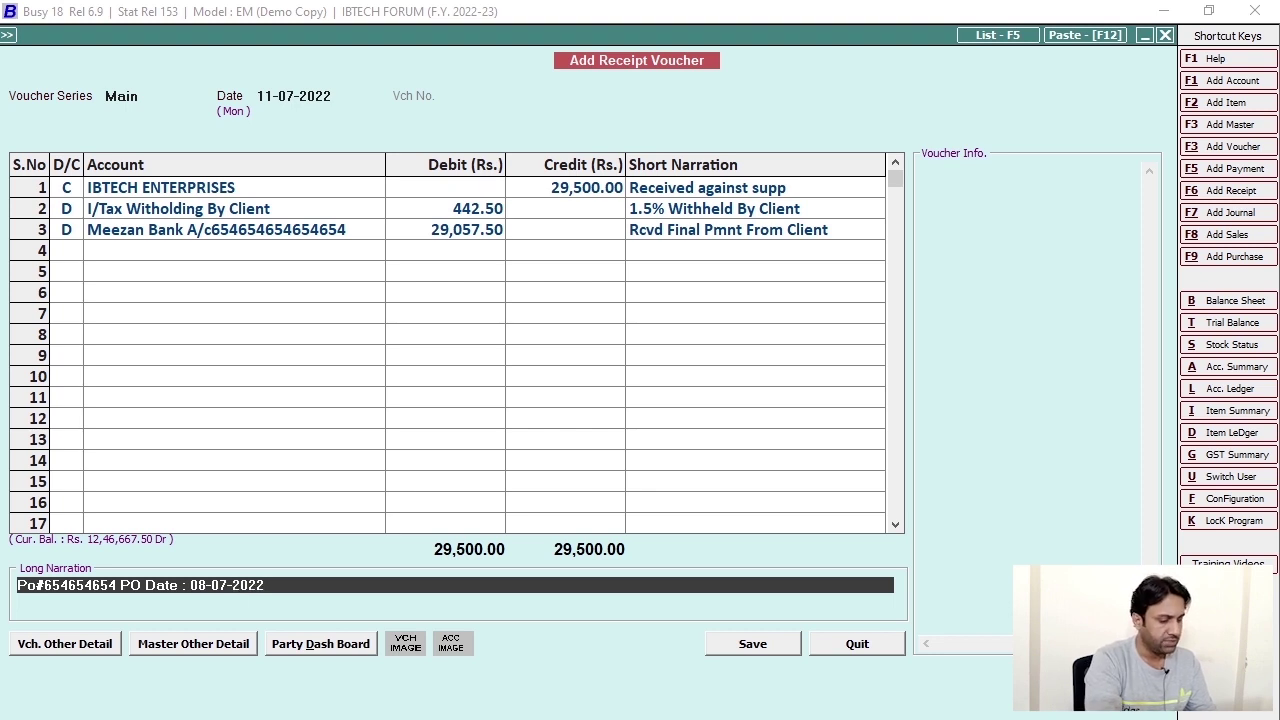
type(" Ref")
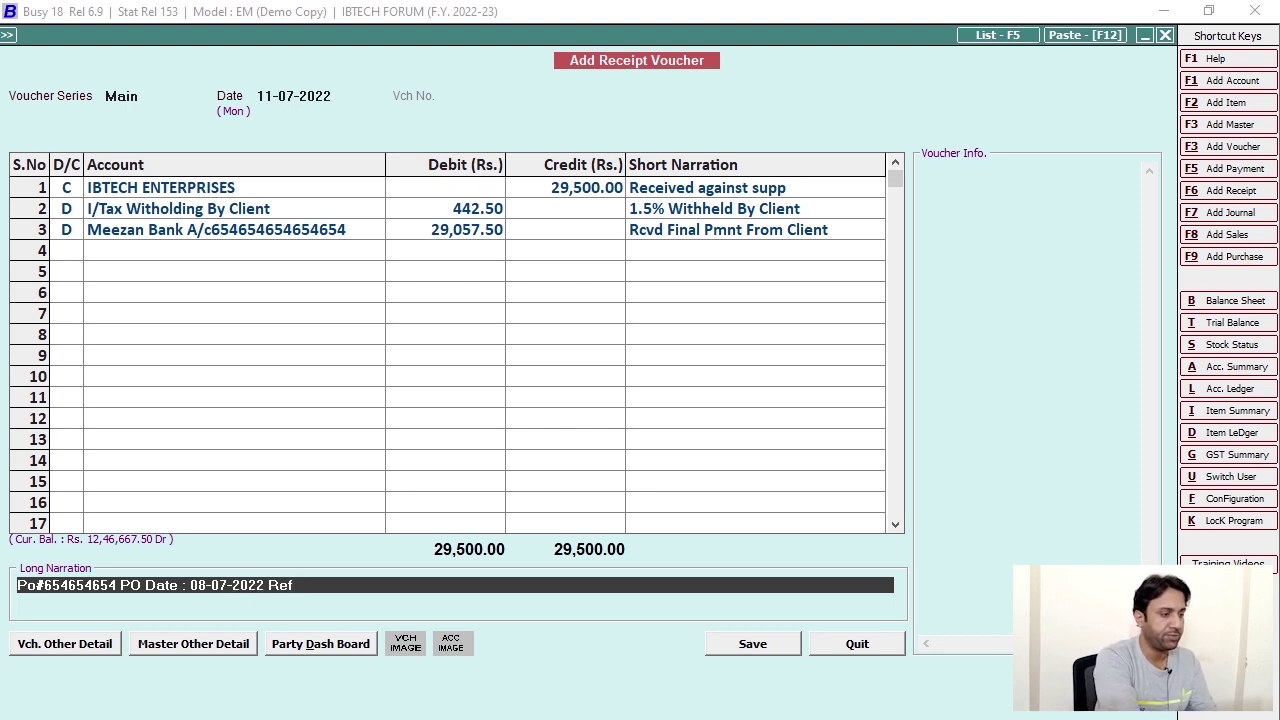
type("#")
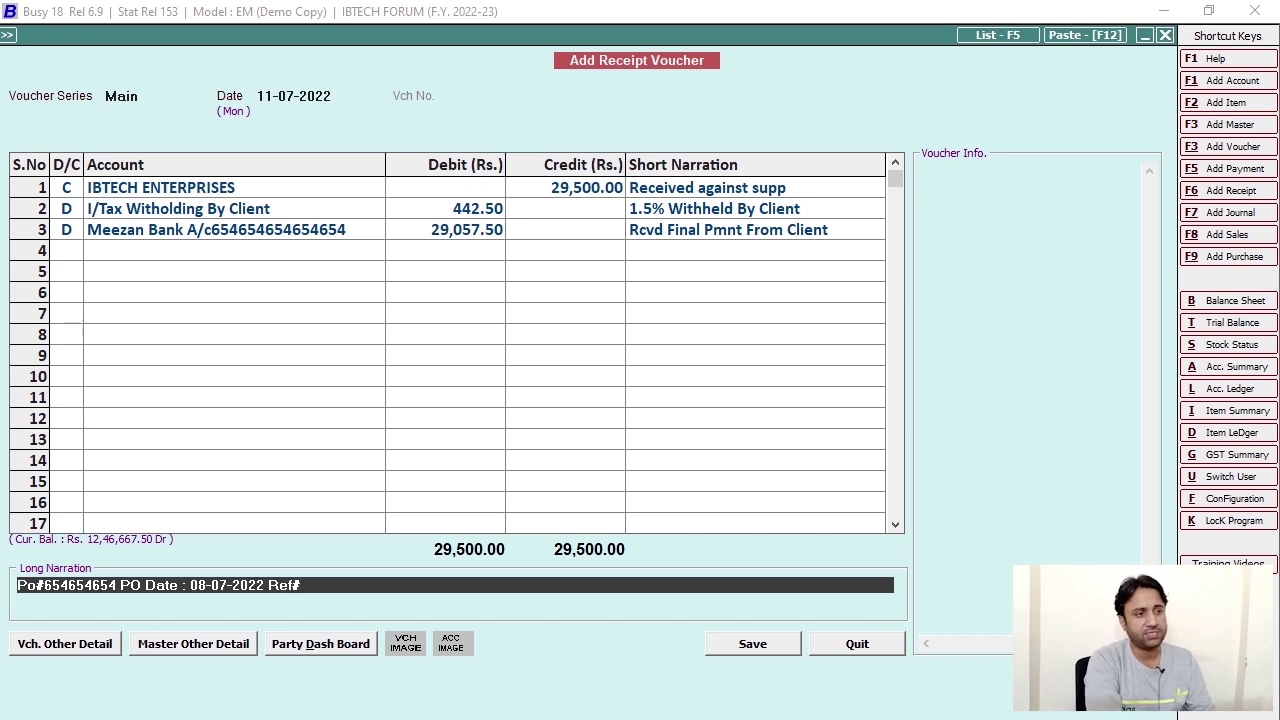
Replace the Meezan Bank line's short narration with "Rcvd Pmnt Chq#" followed by the cheque number, and save the receipt voucher
left_click(681, 236)
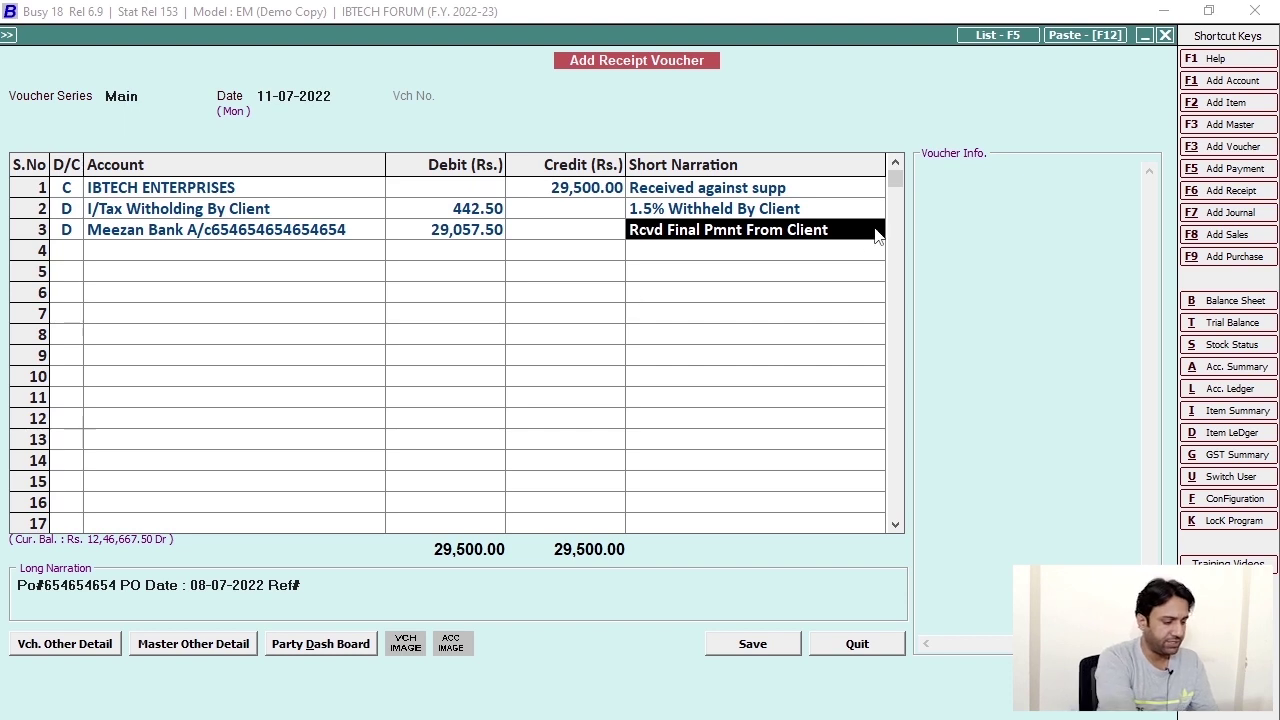
type("Rcvd")
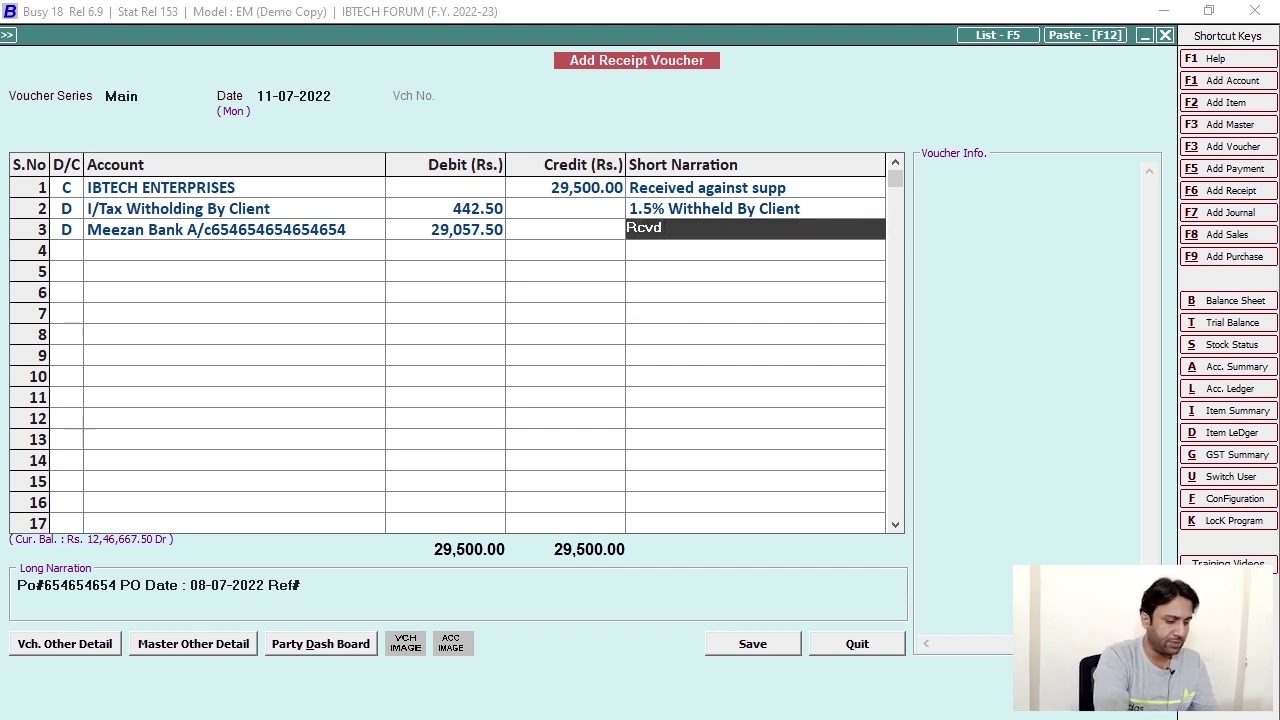
type(" Pmnt Chew")
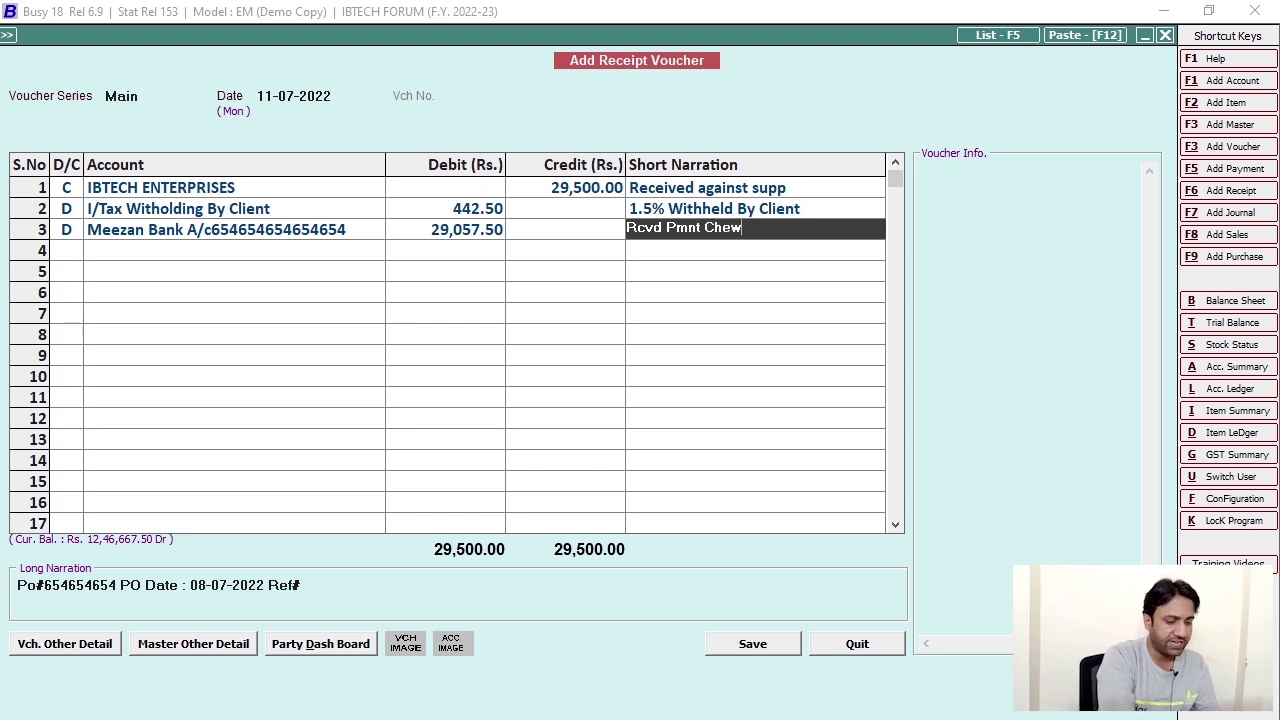
key("BackSpace")
type("q")
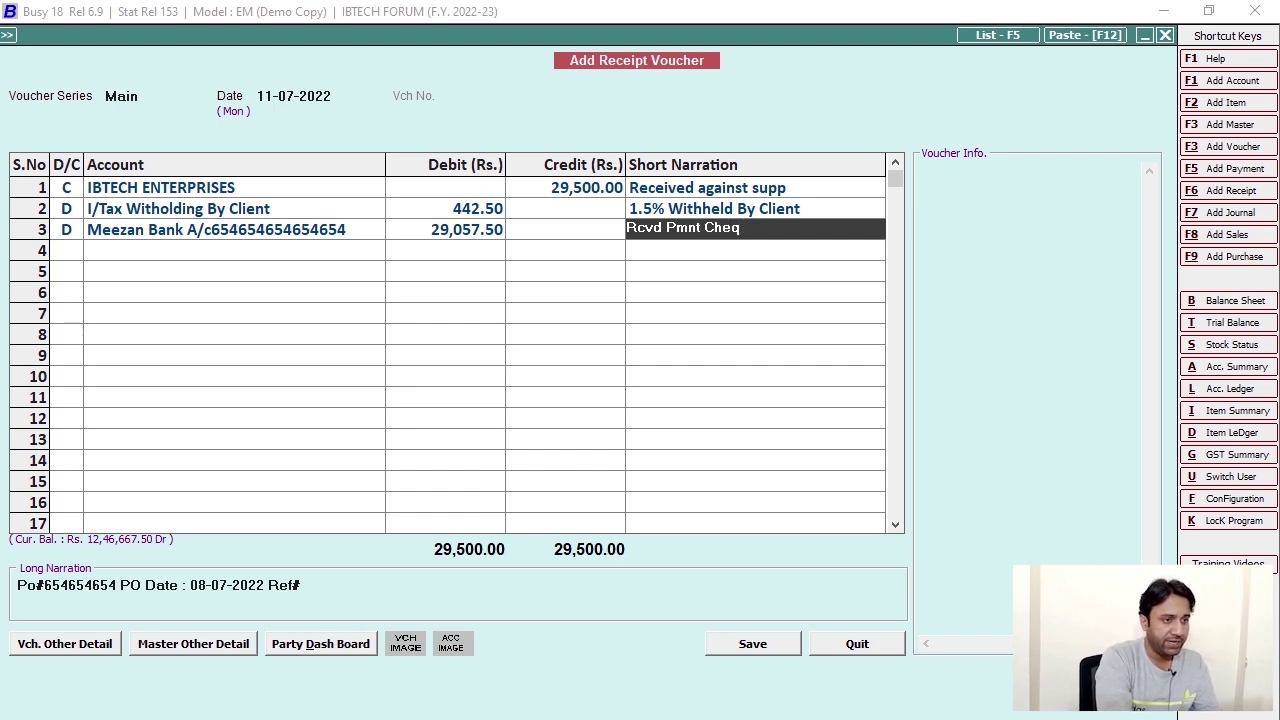
key("BackSpace")
key("BackSpace")
type("q")
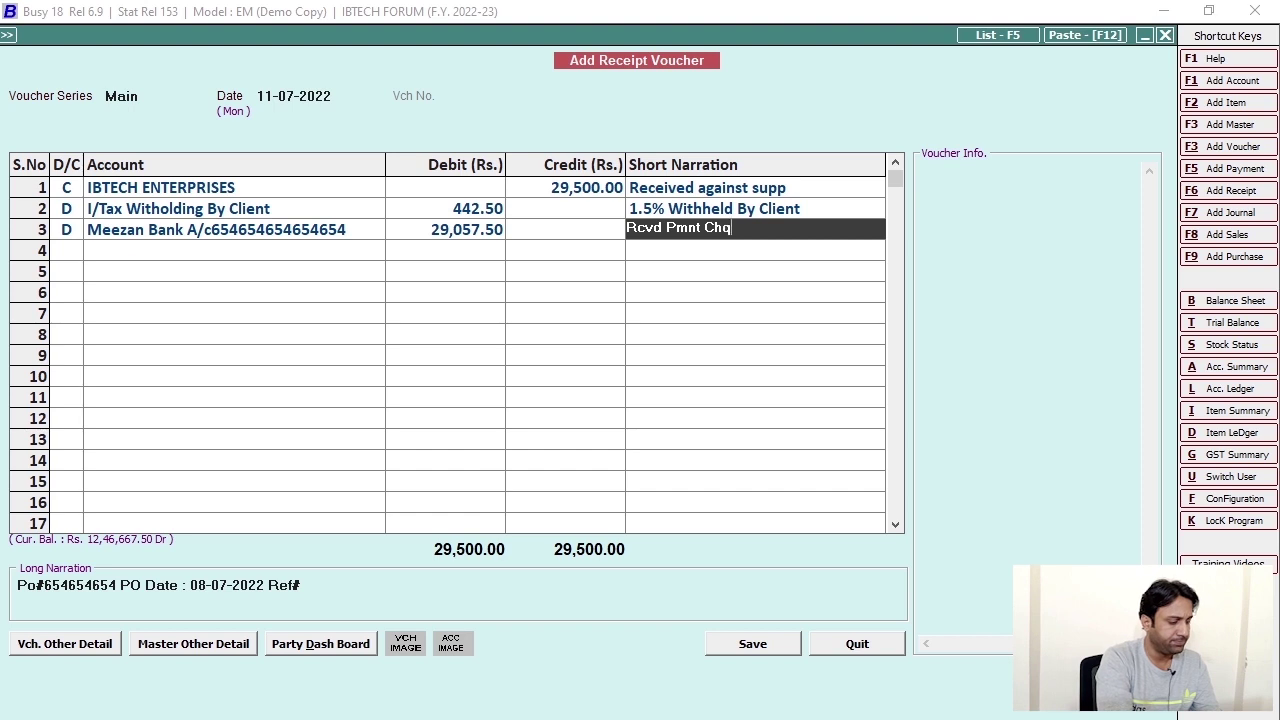
type("#65464646654")
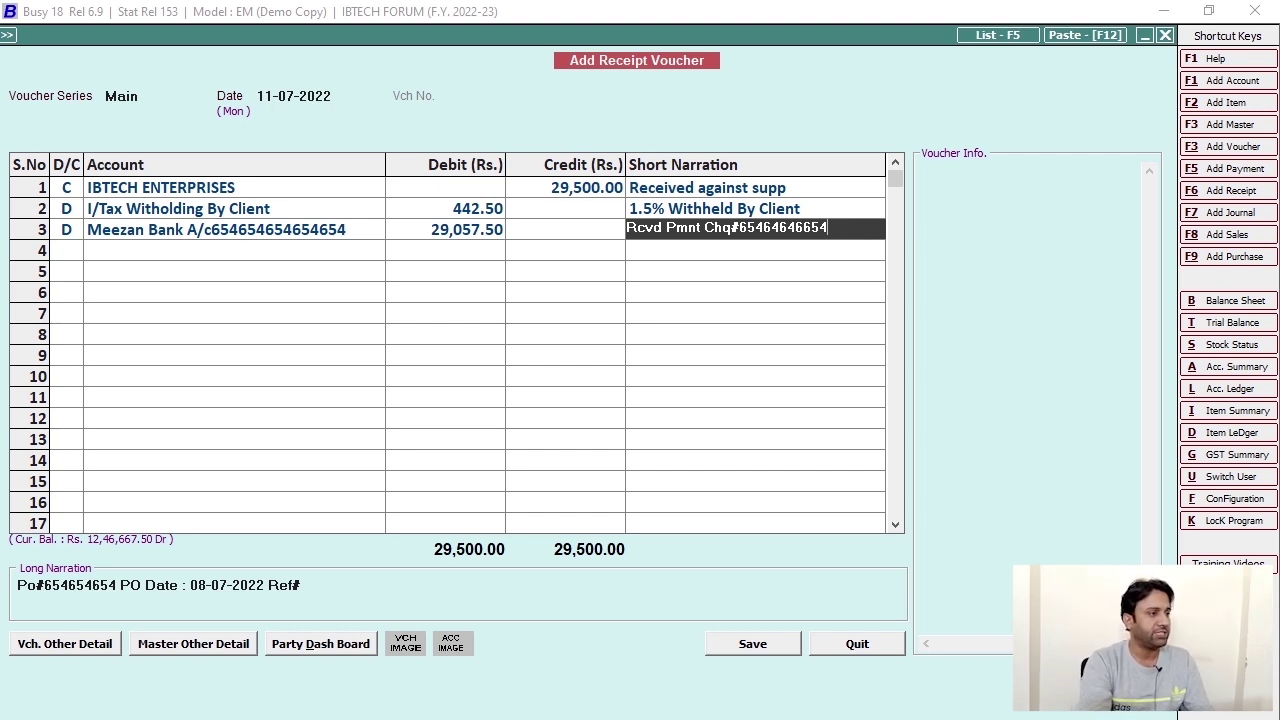
left_click(754, 644)
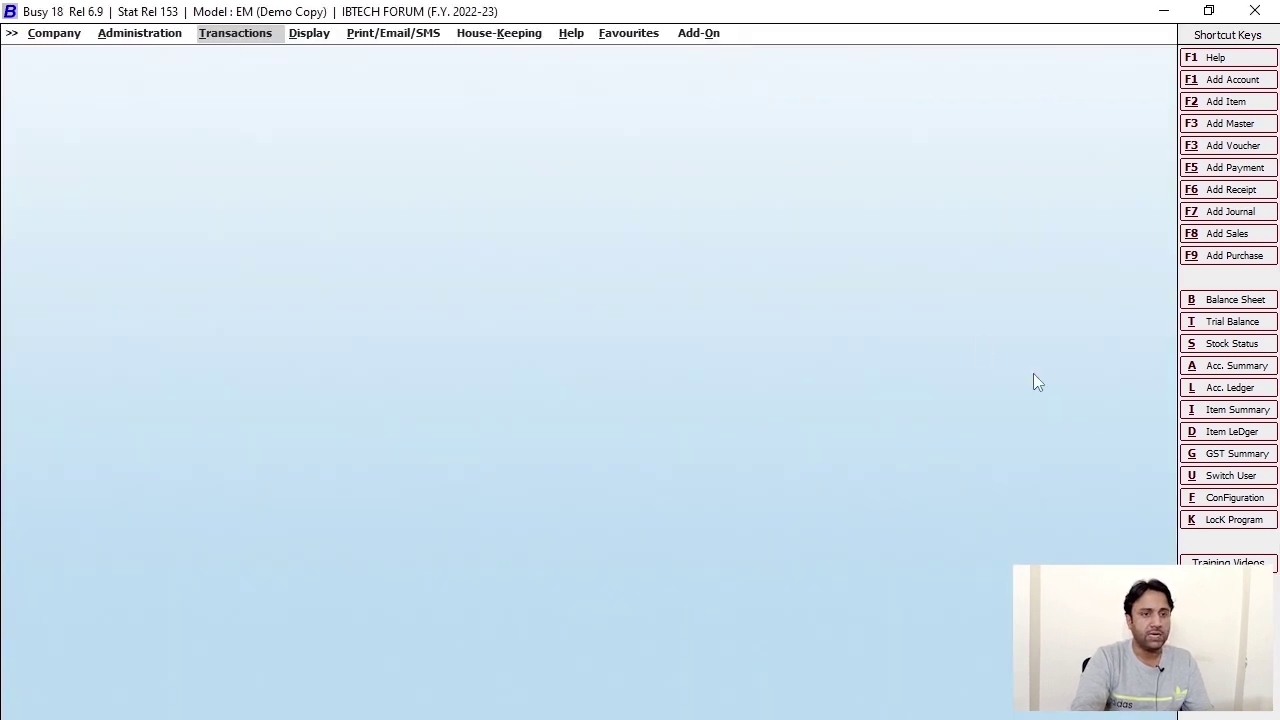
left_click(232, 36)
left_click(244, 200)
left_click(266, 247)
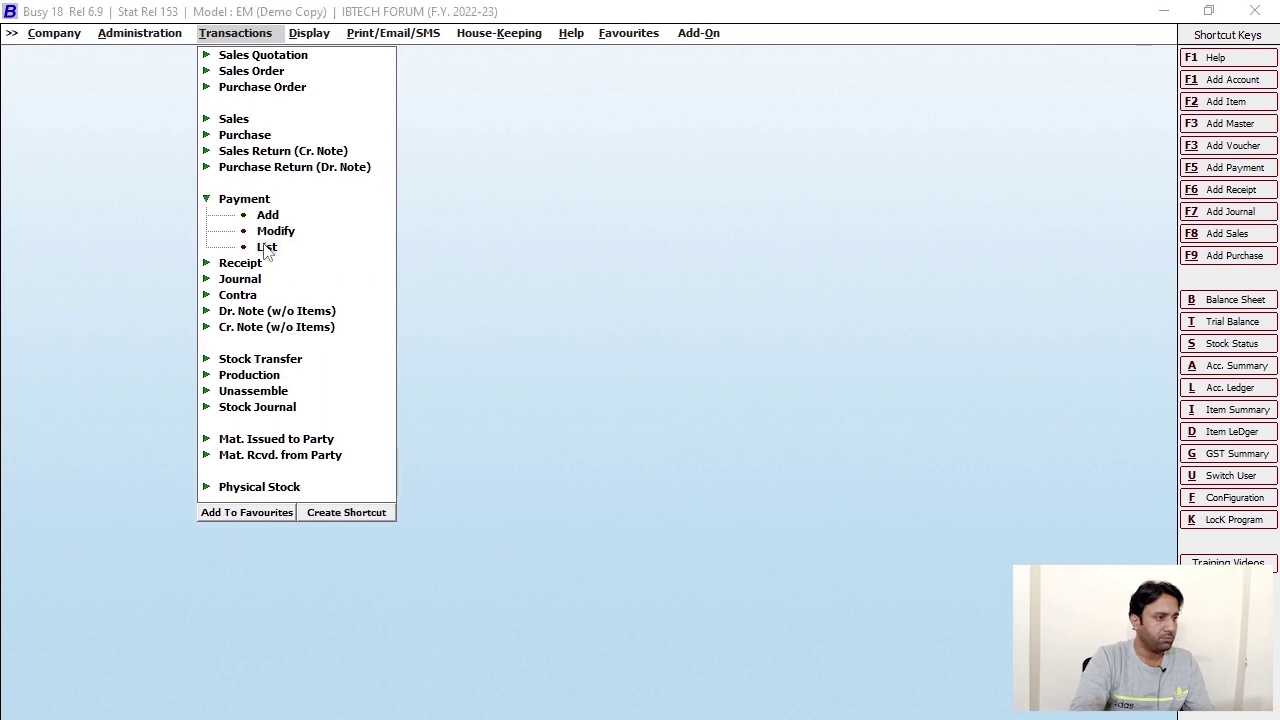
left_click(550, 536)
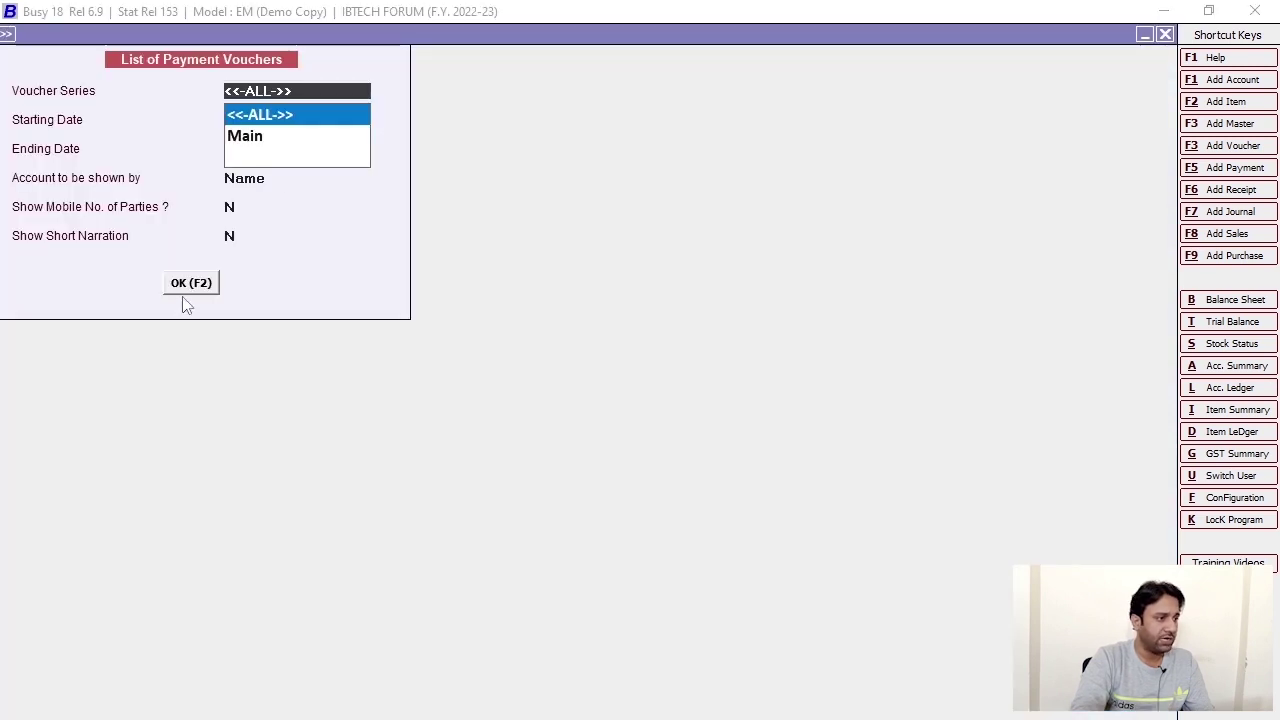
left_click(186, 289)
key("Escape")
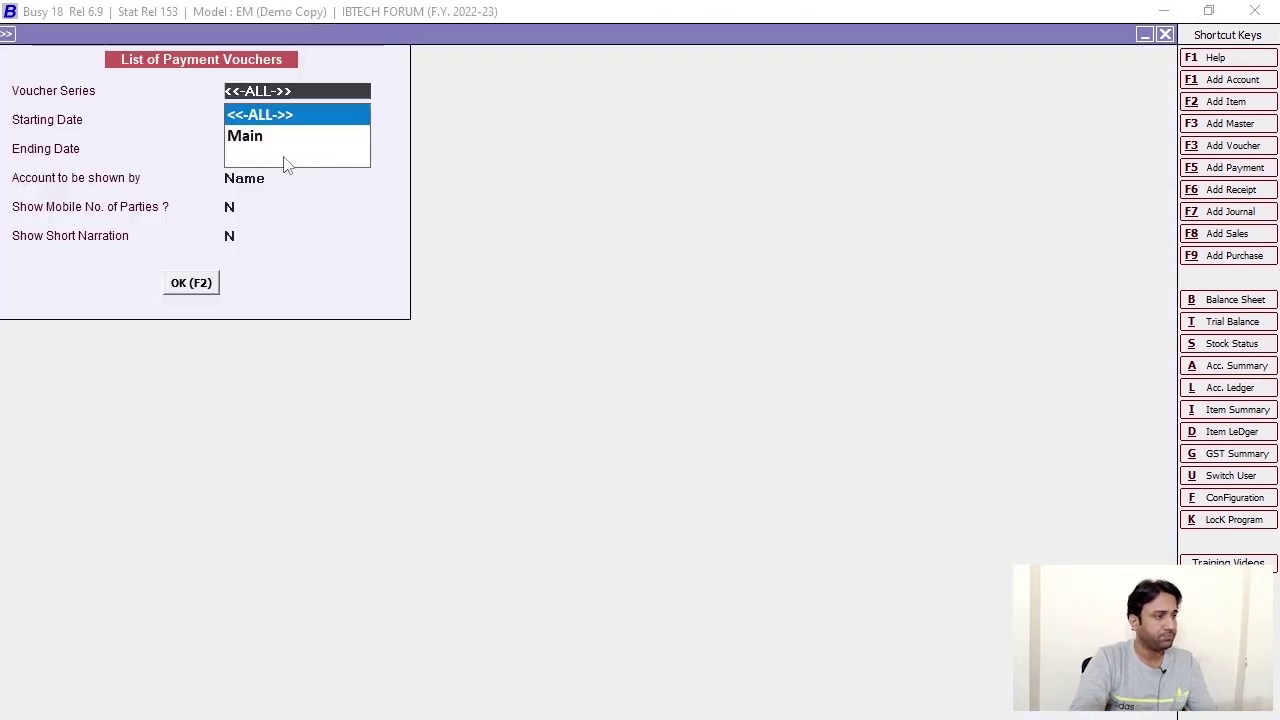
key("Escape")
key("Escape")
key("Escape")
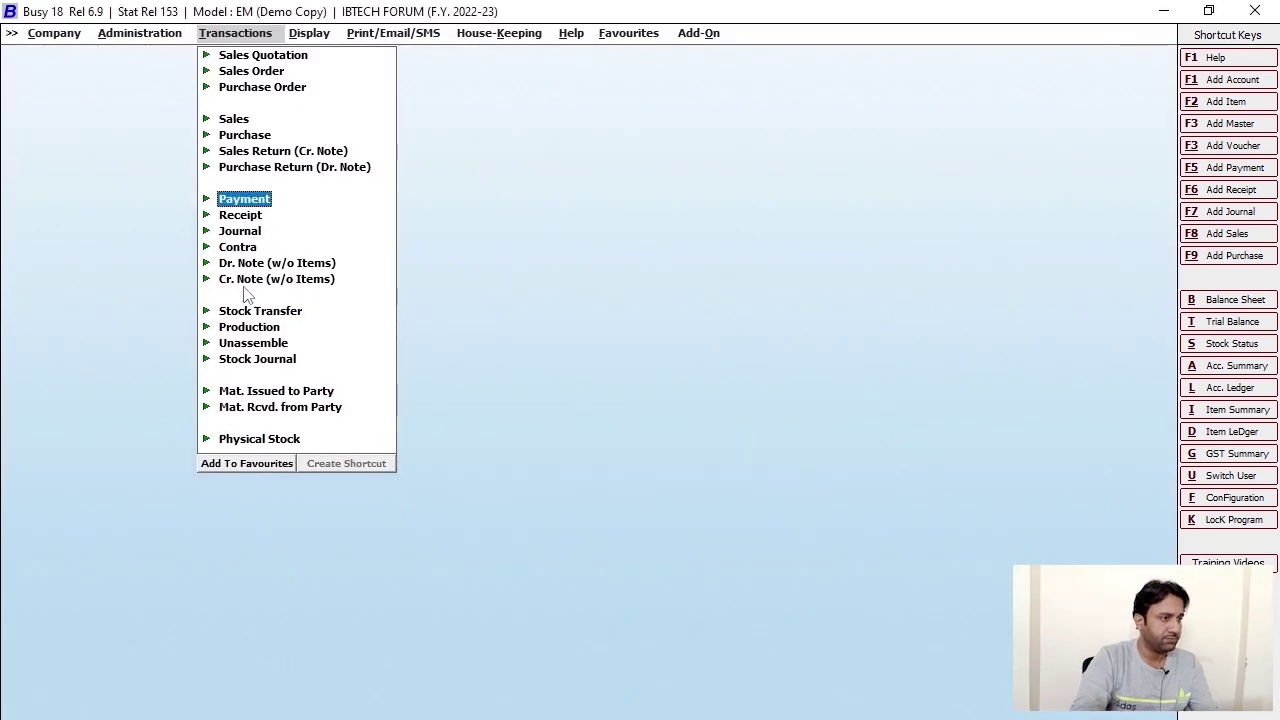
List the receipt vouchers on screen and open the 29,500 IBTECH ENTERPRISES voucher dated 11-07-2022
left_click(240, 215)
left_click(266, 262)
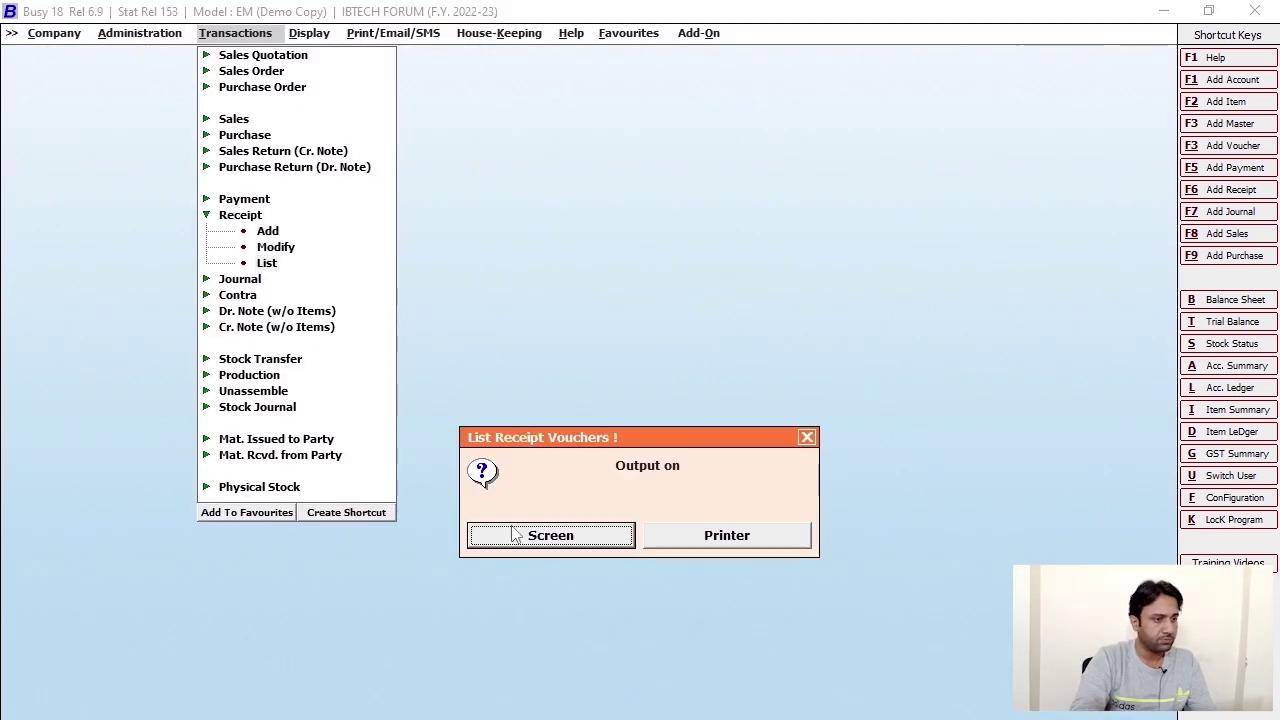
key("Escape")
left_click(183, 283)
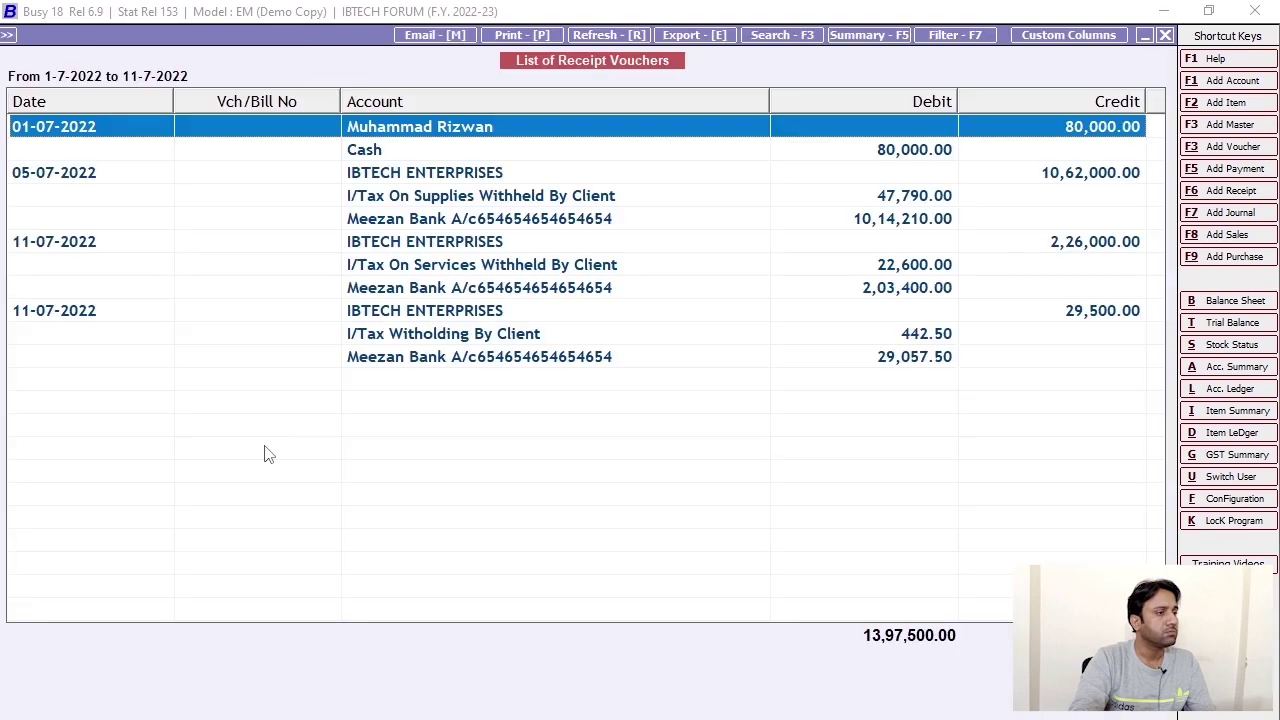
left_click(458, 311)
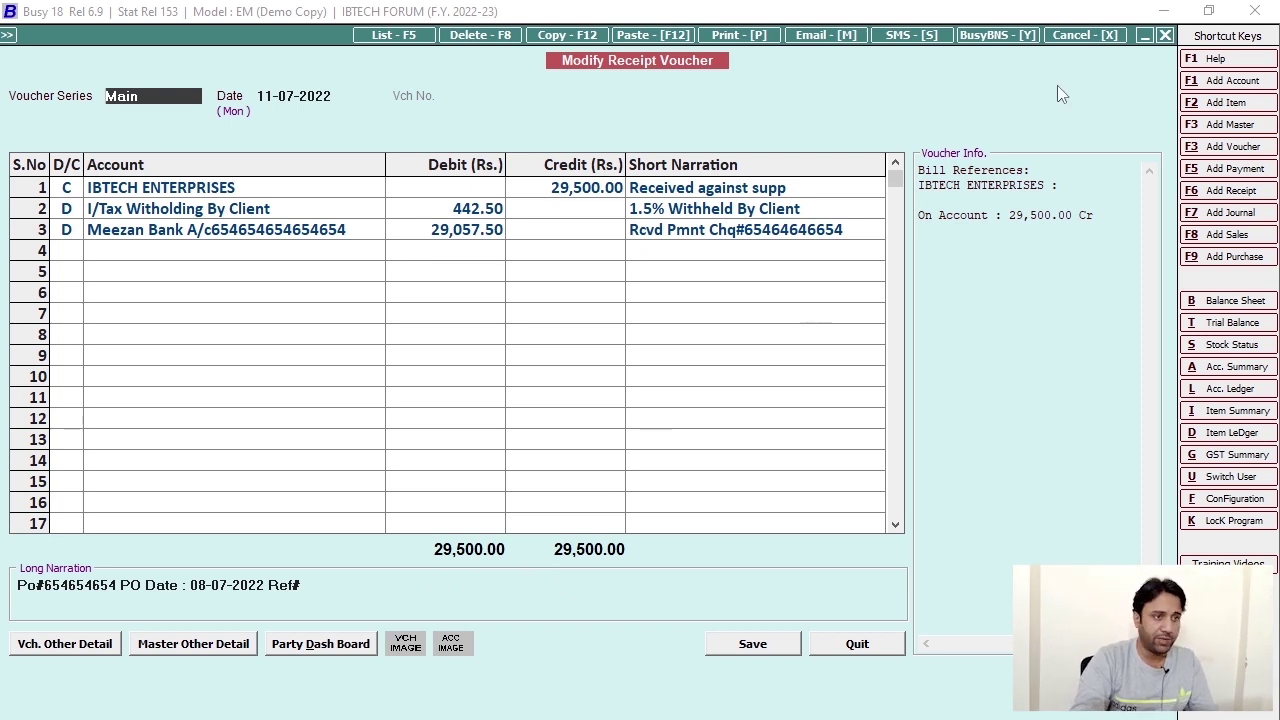
Preview the voucher's printed receipt in STANDARD format, with Voucher Amount and 1 copy
left_click(731, 36)
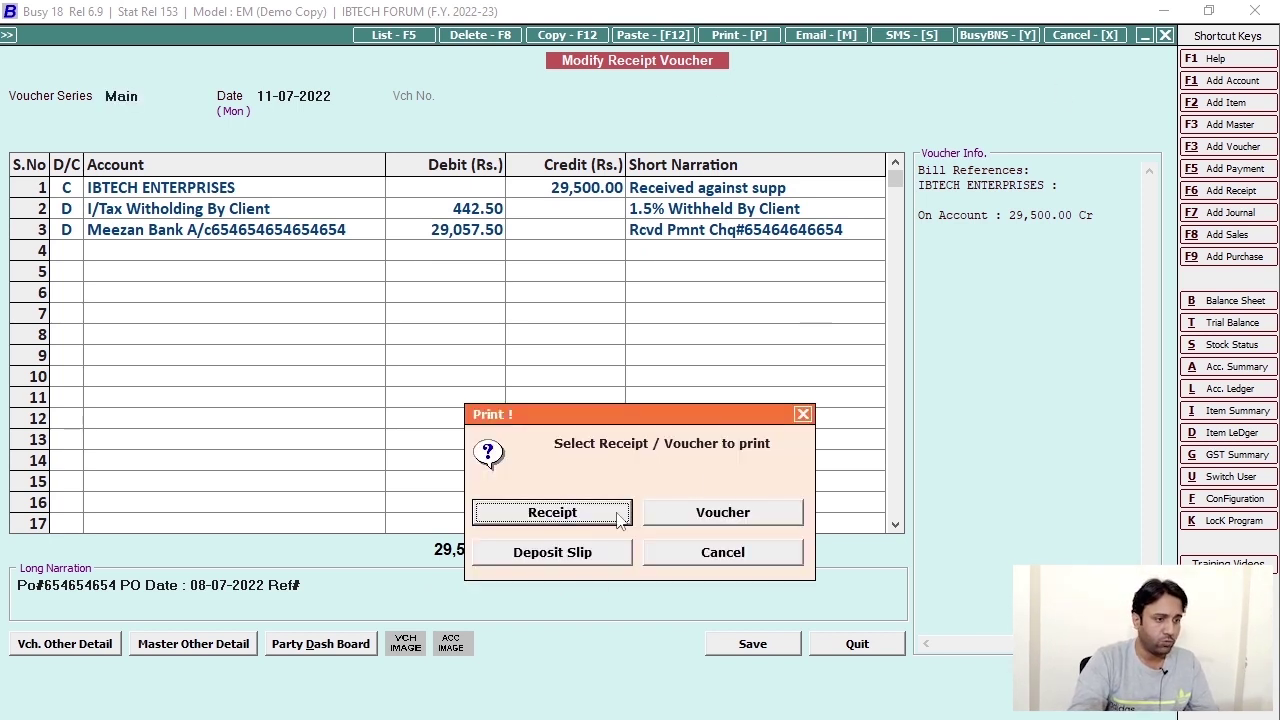
left_click(578, 518)
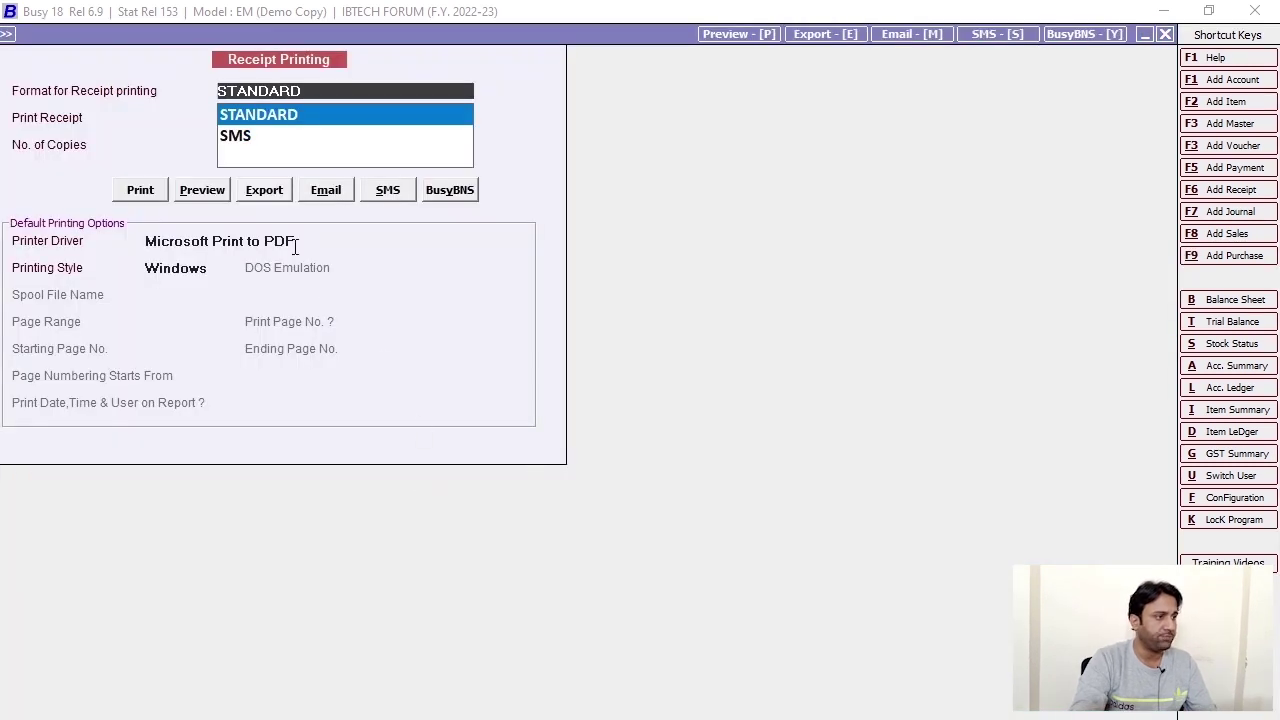
key("Return")
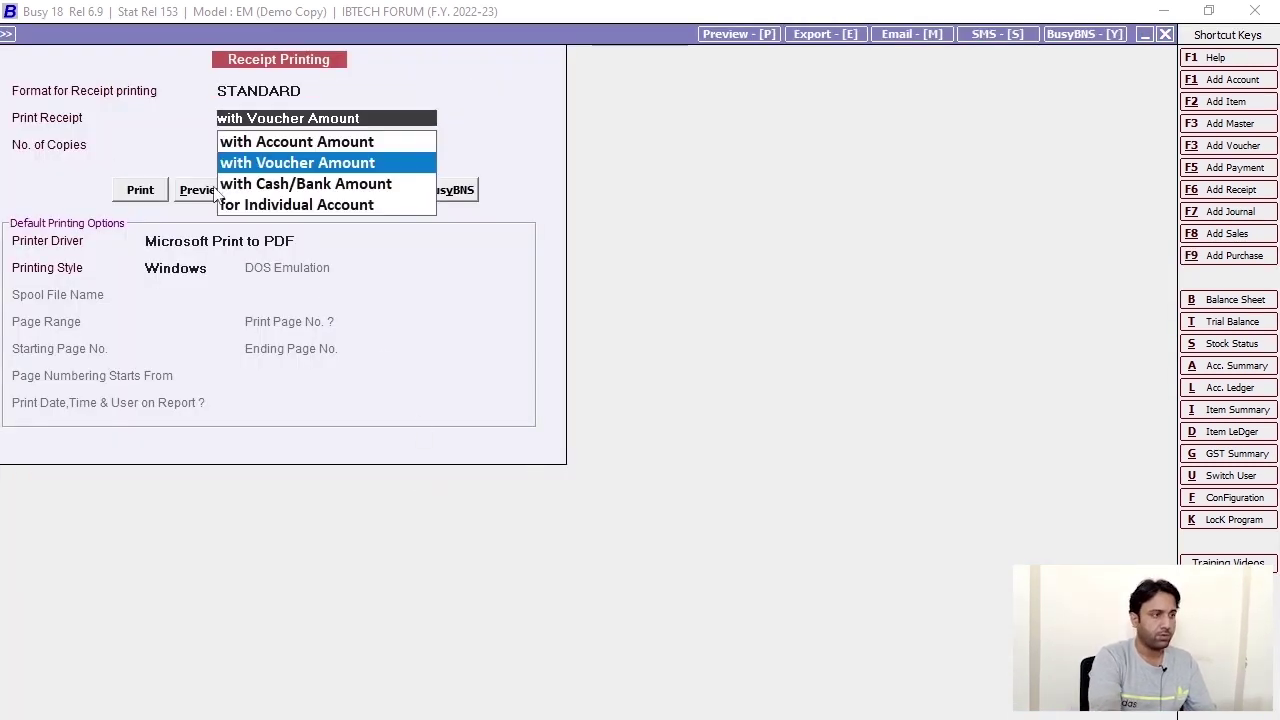
key("Return")
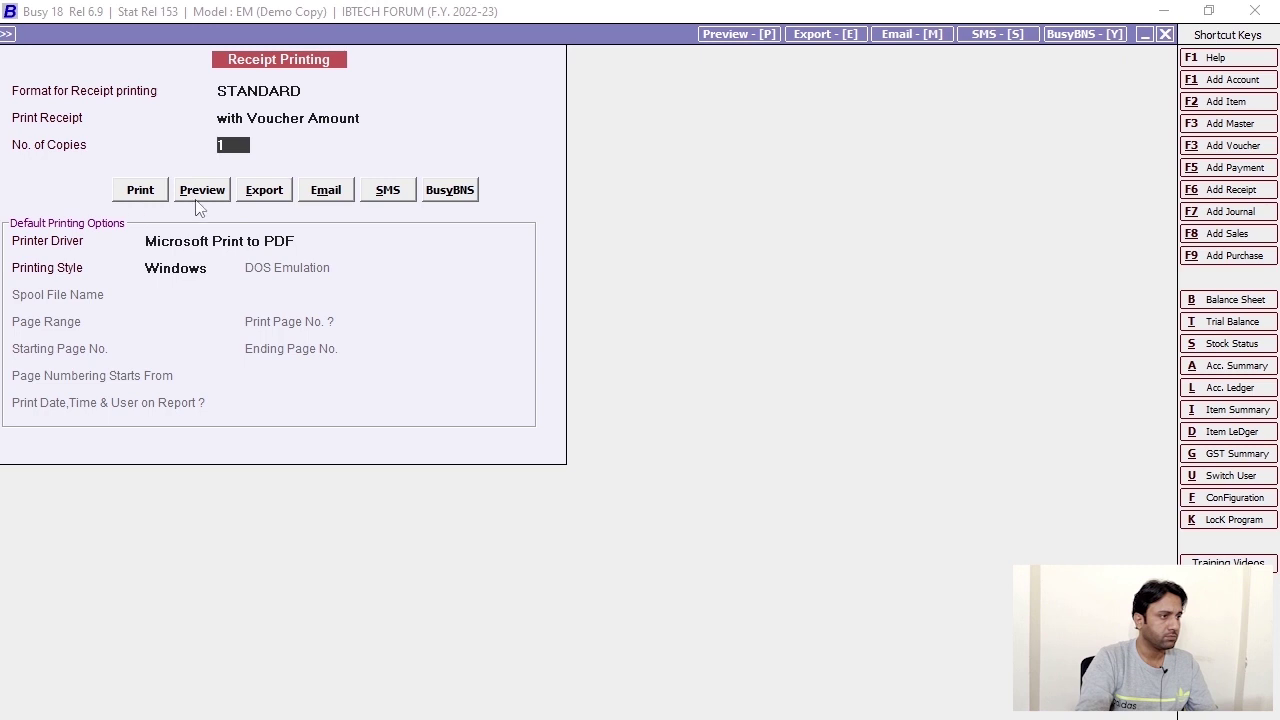
left_click(200, 196)
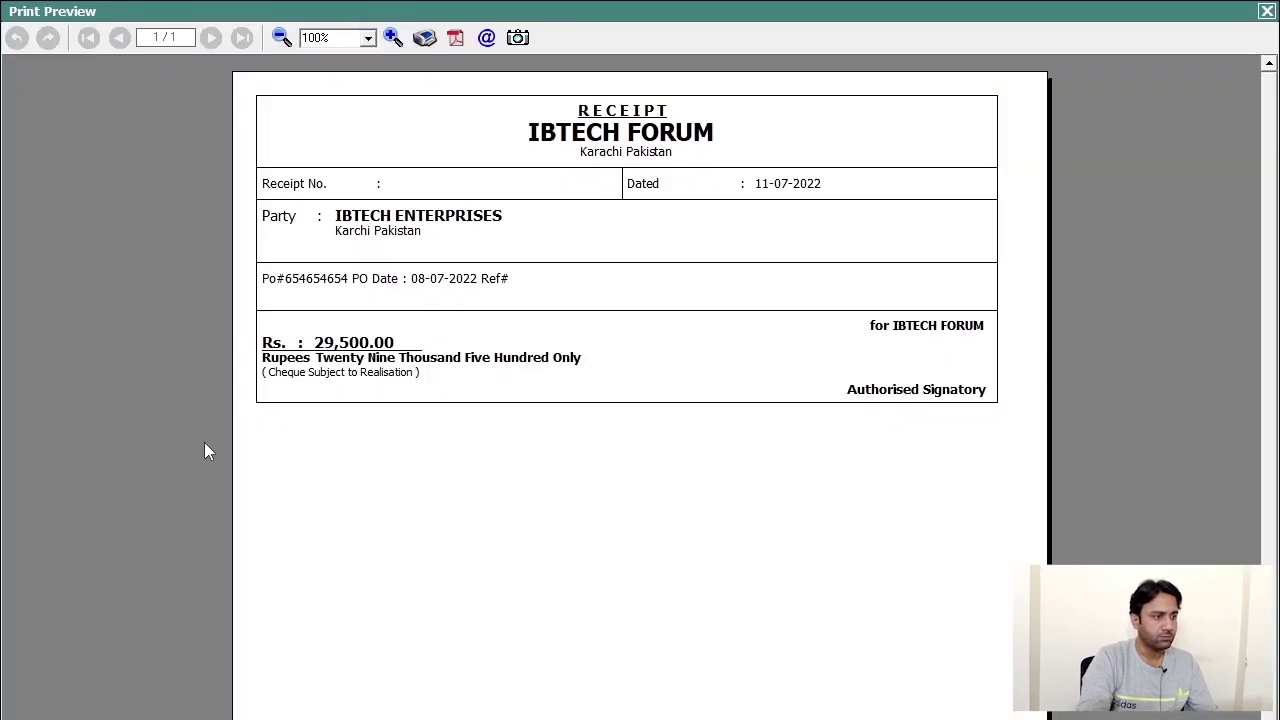